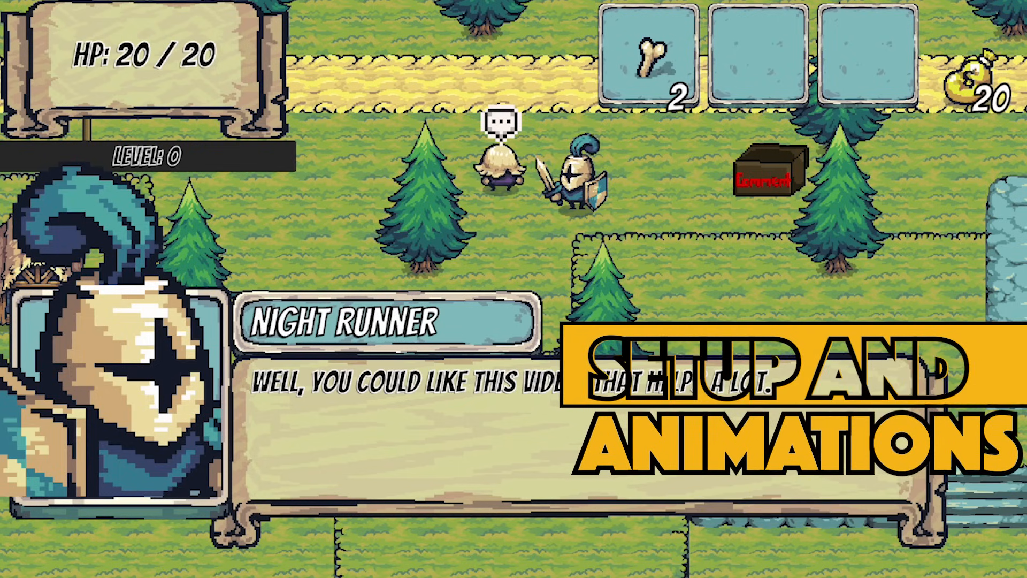
key("e")
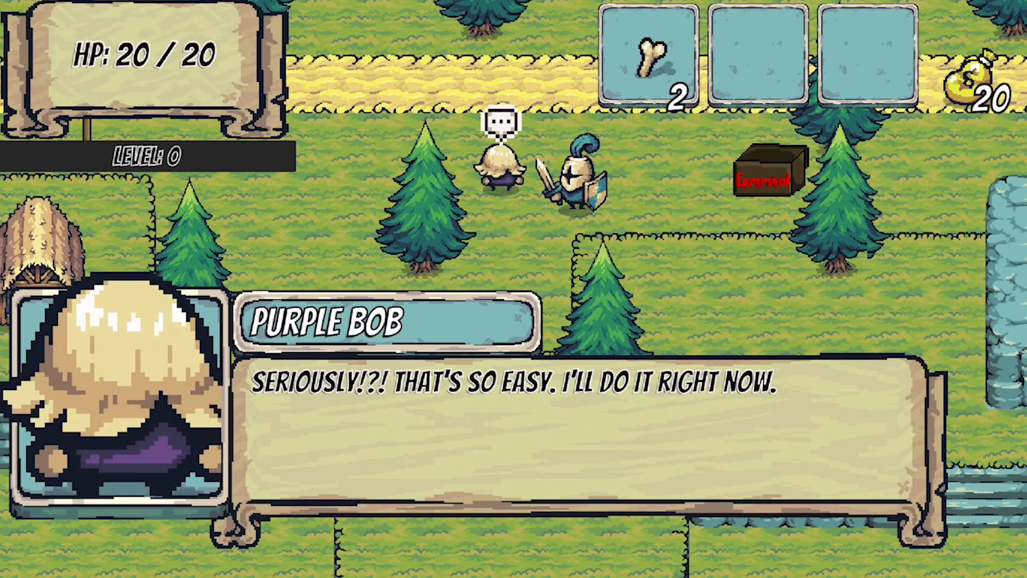
key("e")
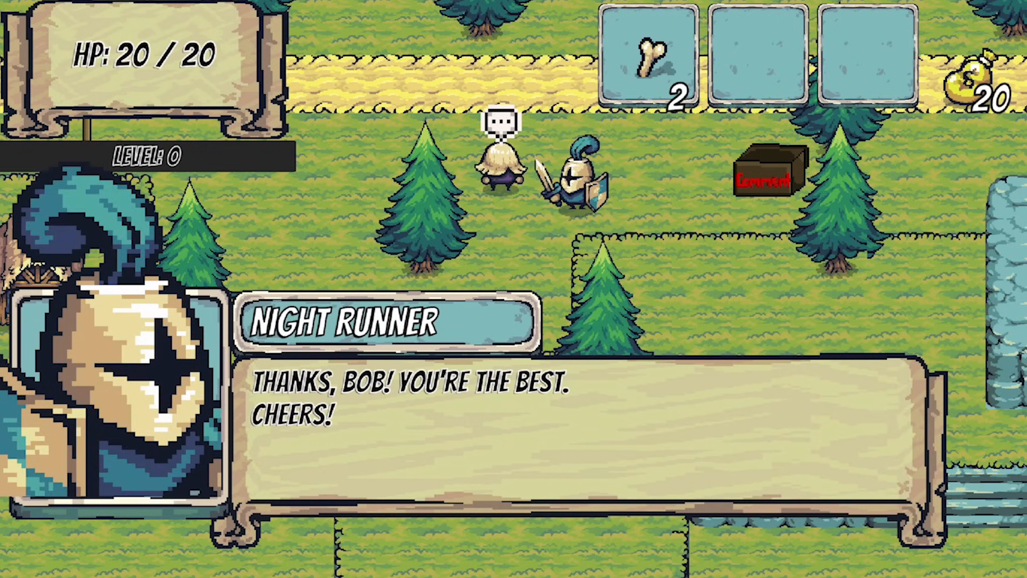
key("e")
key("d")
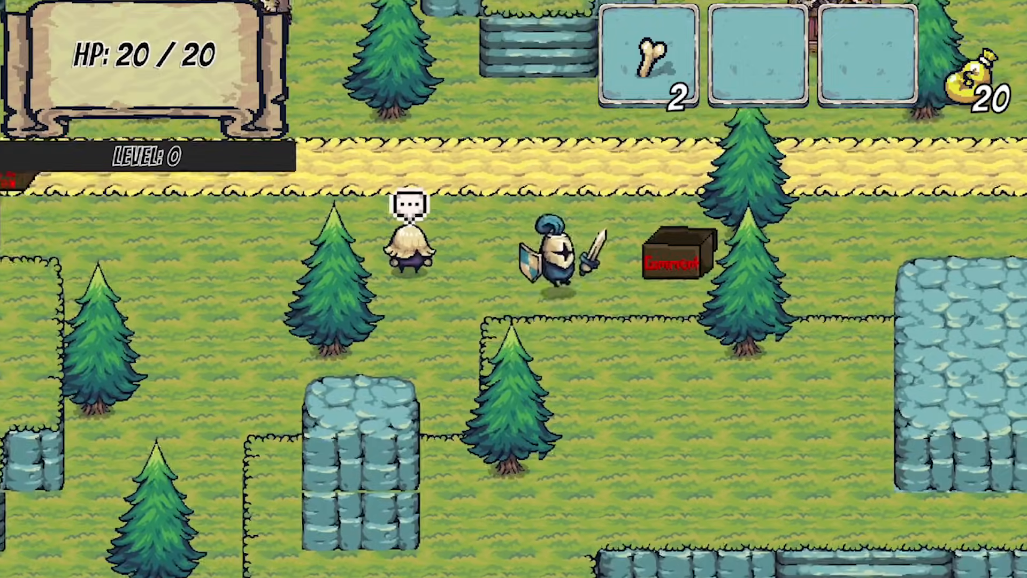
key("a")
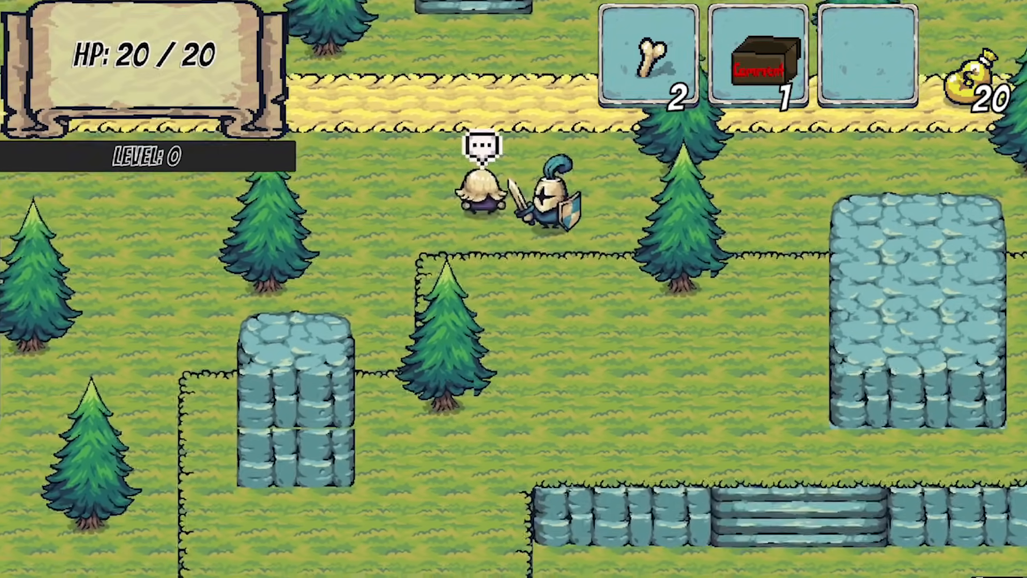
key("e")
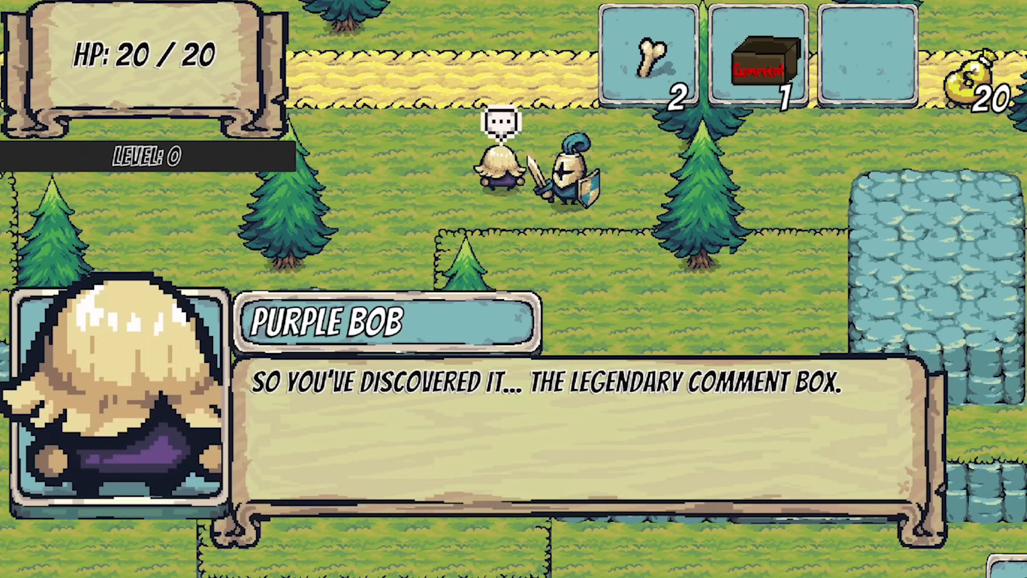
key("e")
key("e")
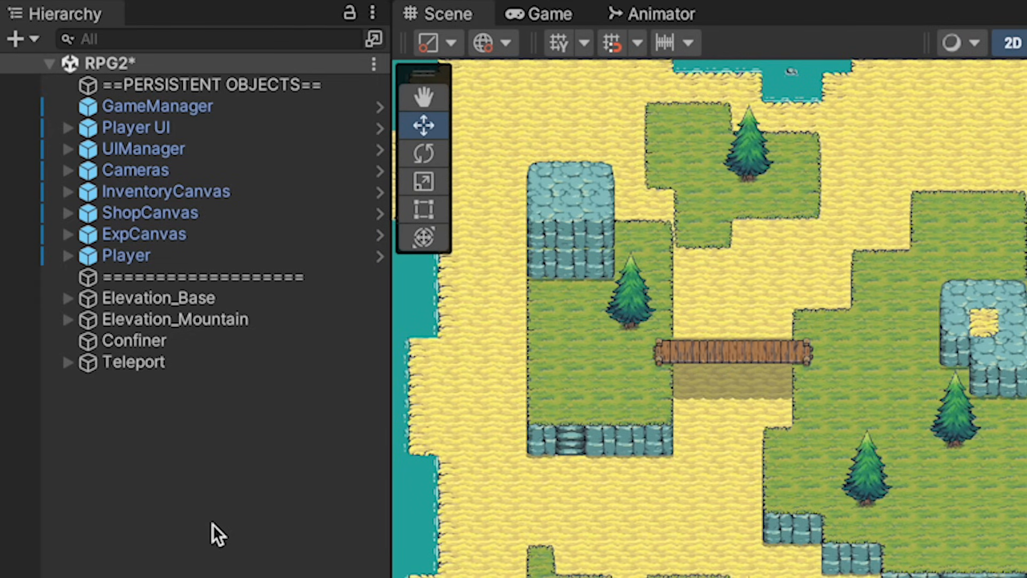
- Deactivate the persistent objects except Cameras: GameManager, Player UI, UIManager, InventoryCanvas, ShopCanvas, ExpCanvas and Player
left_click(130, 259)
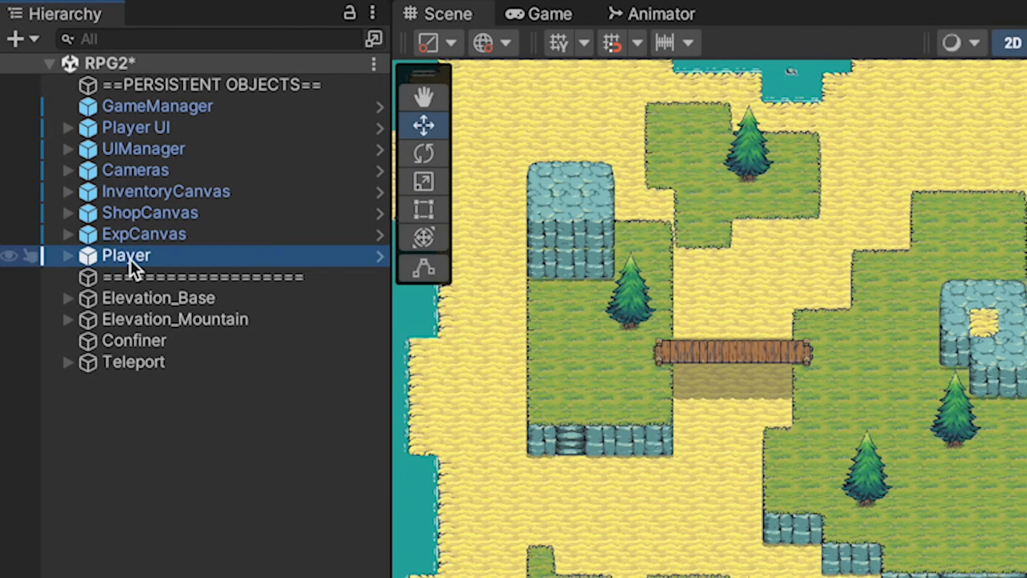
left_click(147, 187, "shift")
left_click(1025, 40)
left_click(258, 149)
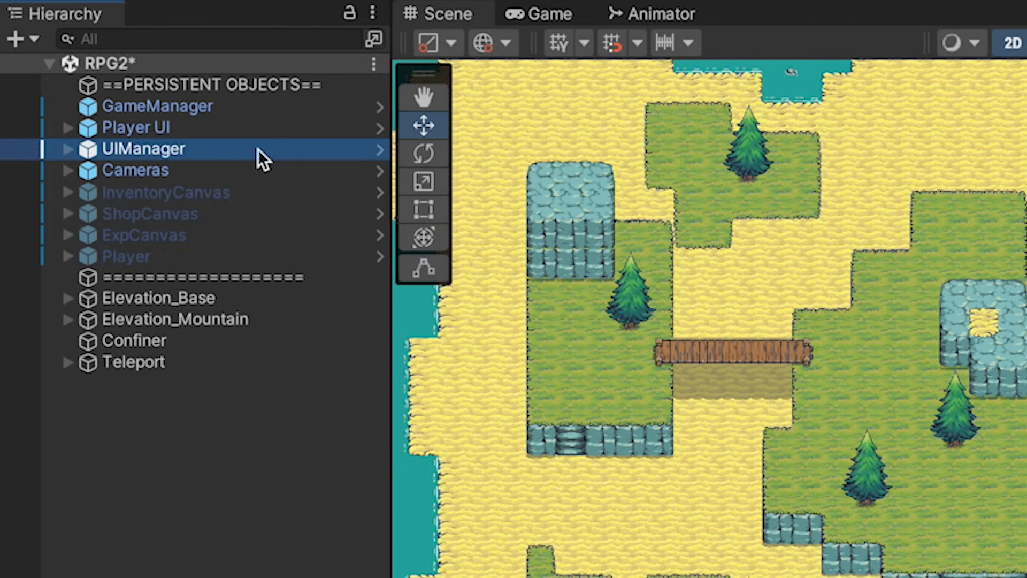
key("shift+Up")
key("shift+Up")
key("alt+shift+a")
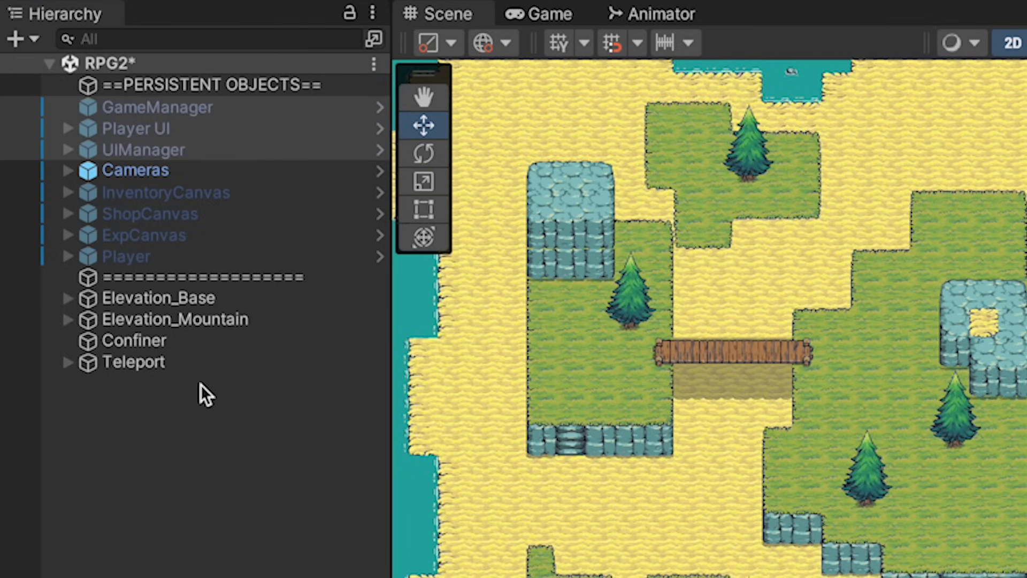
- Deactivate the Confiner and Teleport objects in the RPG2 scene
left_click(167, 343)
key("shift+Down")
key("alt+shift+a")
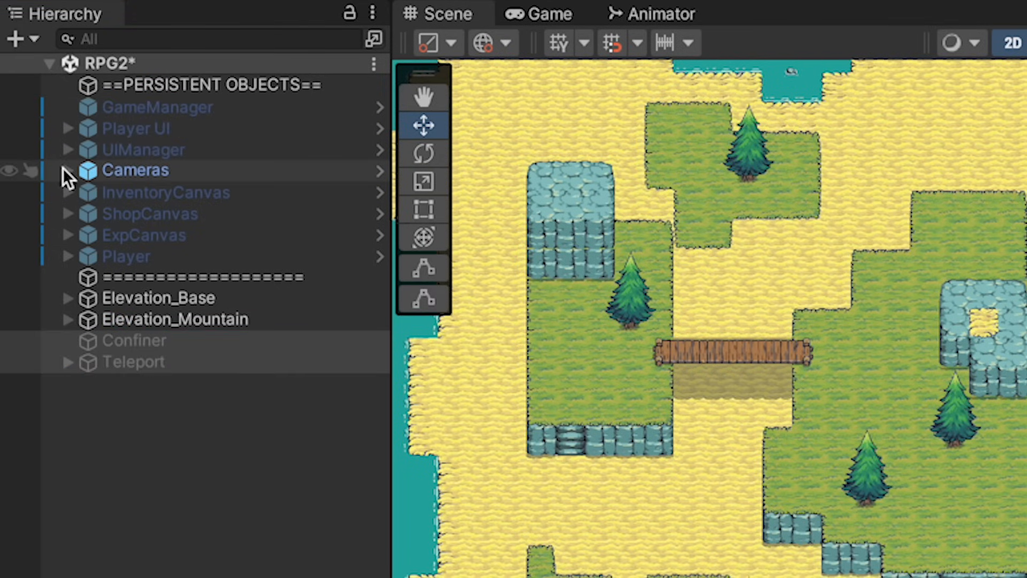
- Expand the Cameras object and select its Main Camera child
left_click(67, 170)
left_click(170, 213)
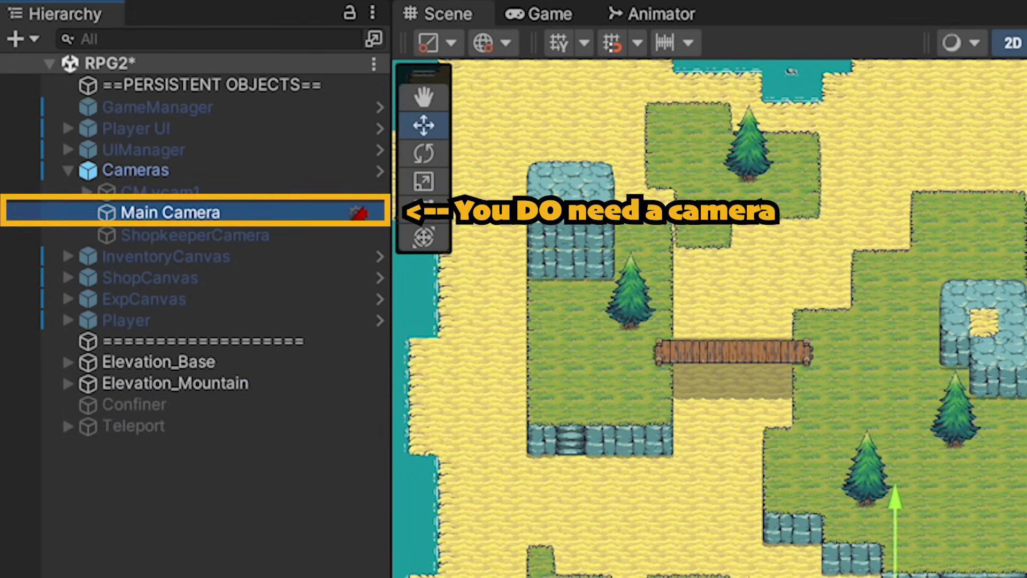
mouse_move(899, 577)
left_mouse_down()
mouse_move(819, 476)
mouse_move(905, 577)
left_mouse_up()
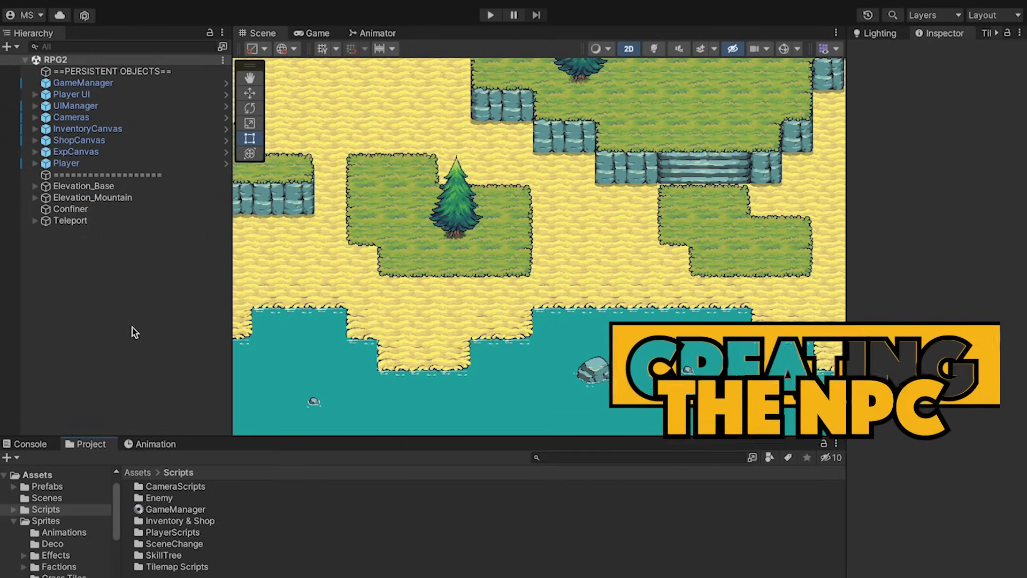
- Create an empty game object in the RPG2 scene and name it NPC
right_click(121, 312)
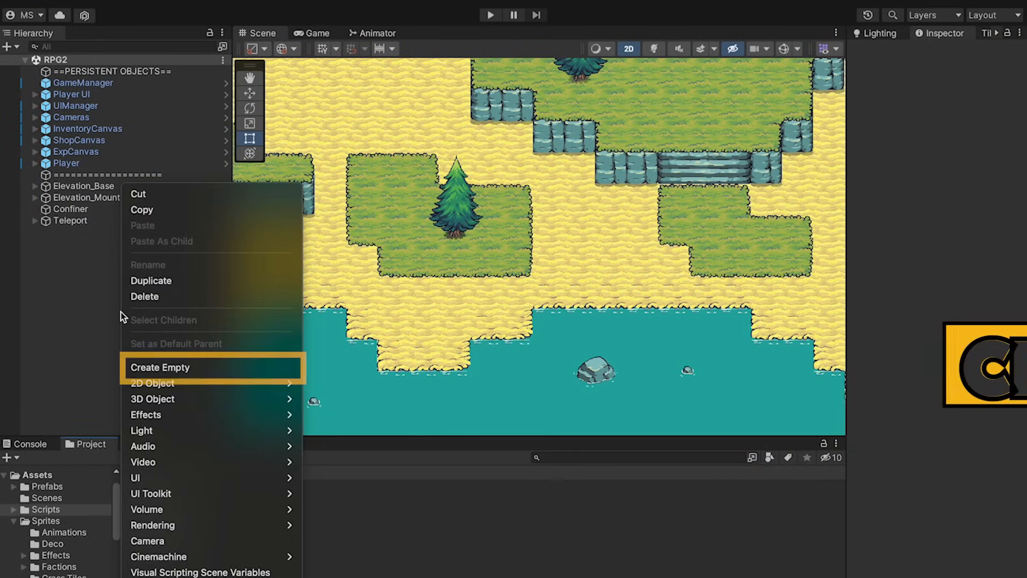
left_click(200, 371)
type("NPC")
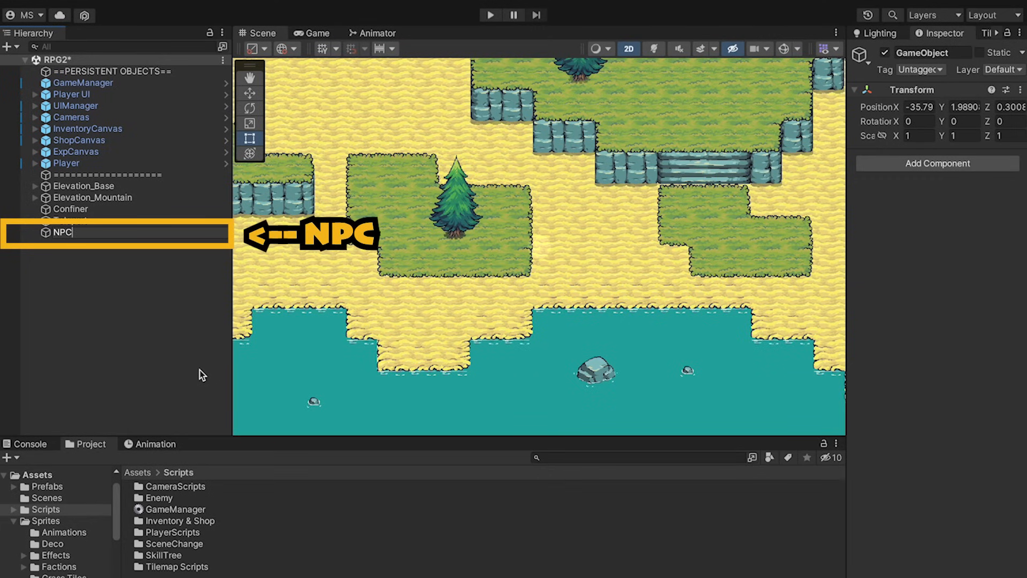
key("Return")
- Open the project folder Sprites/Factions/Knights/Troops/Pawn/Purple and select the Pawn_Purple sprite sheet
left_click(46, 521)
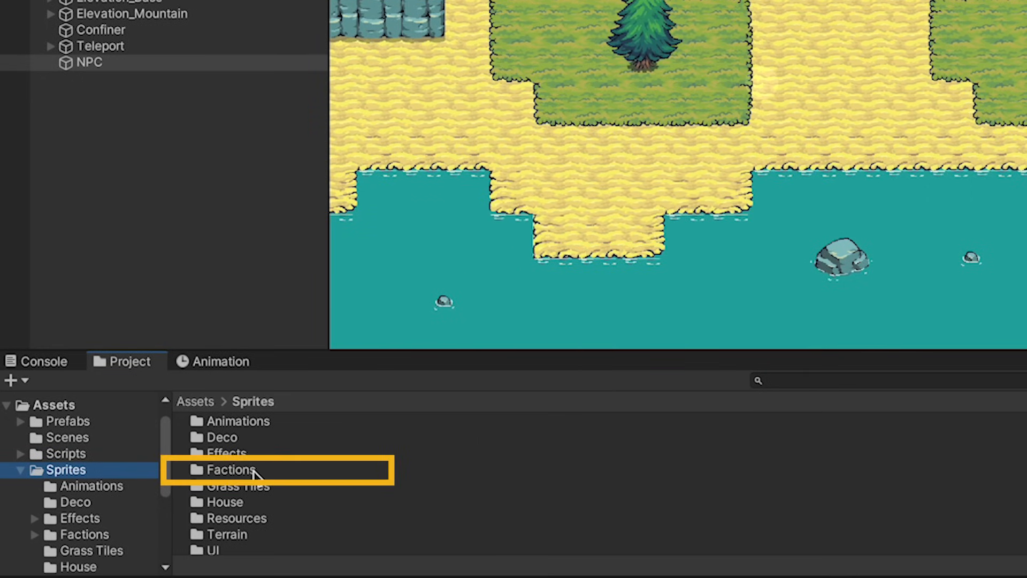
double_click(230, 470)
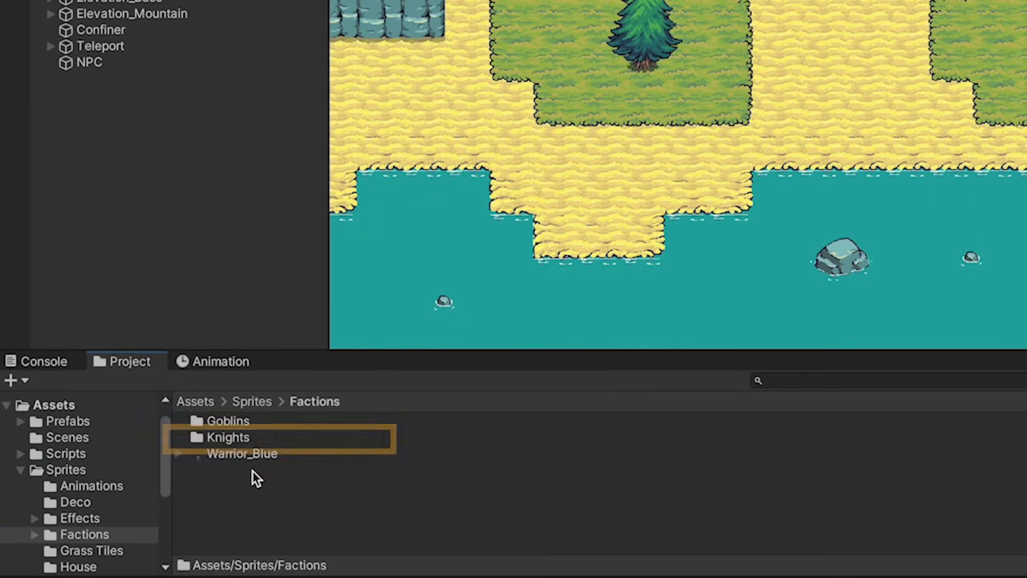
double_click(222, 438)
double_click(221, 439)
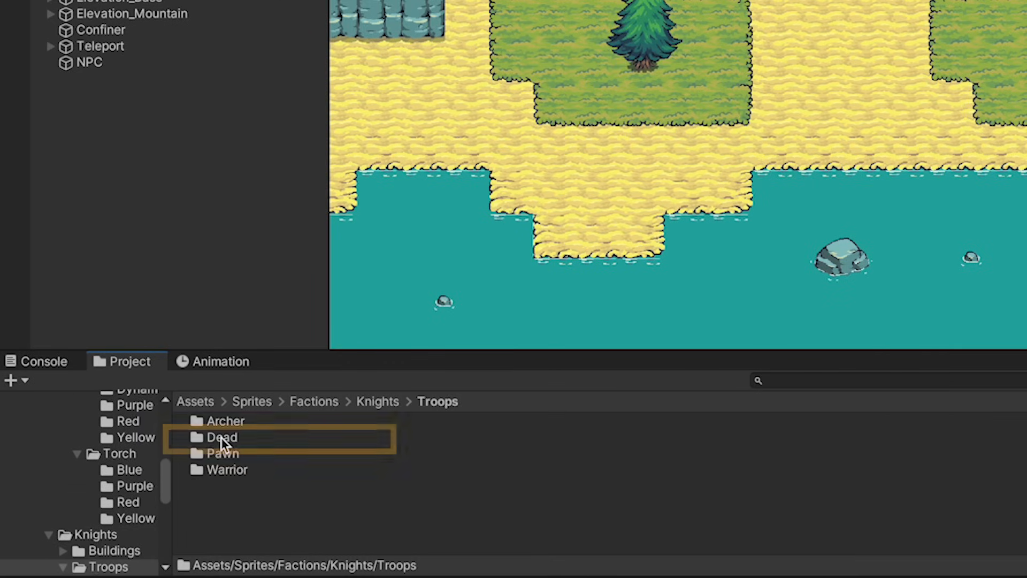
double_click(235, 456)
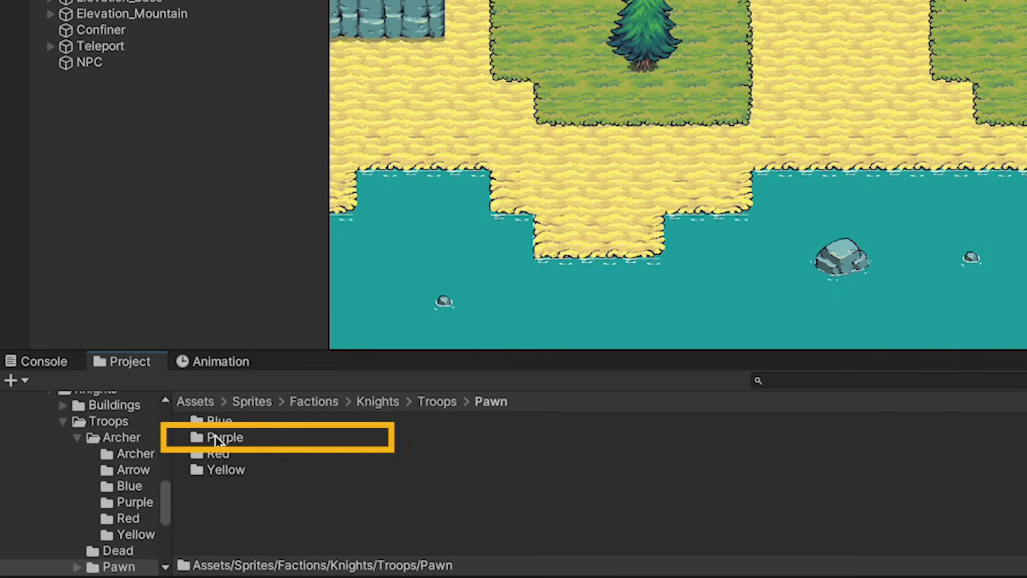
double_click(231, 436)
left_click(242, 439)
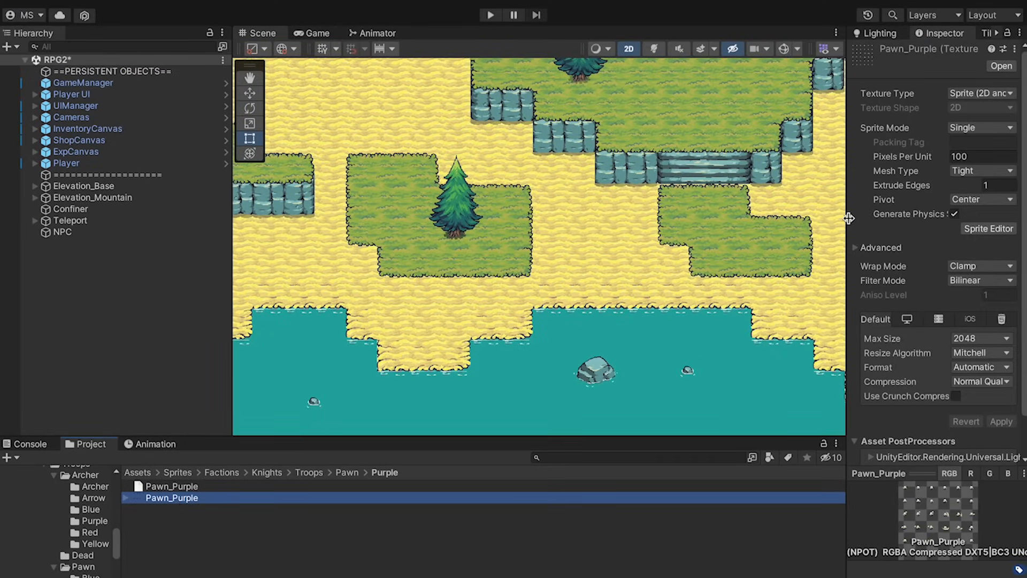
- Widen the import settings and set Pawn_Purple's Sprite Mode to Multiple and Pixels Per Unit to 64
left_click_drag(849, 218, 763, 219)
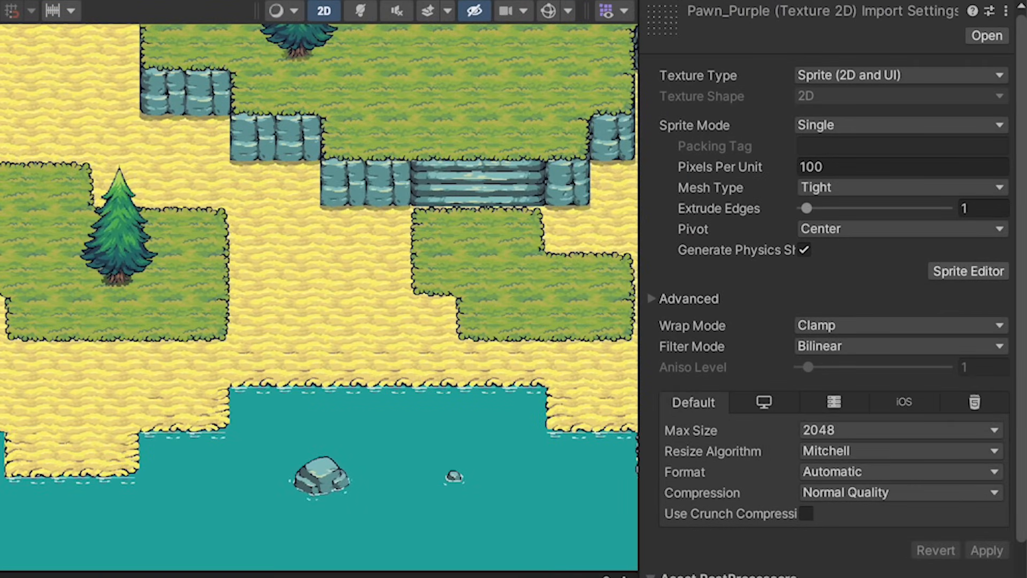
left_click(891, 130)
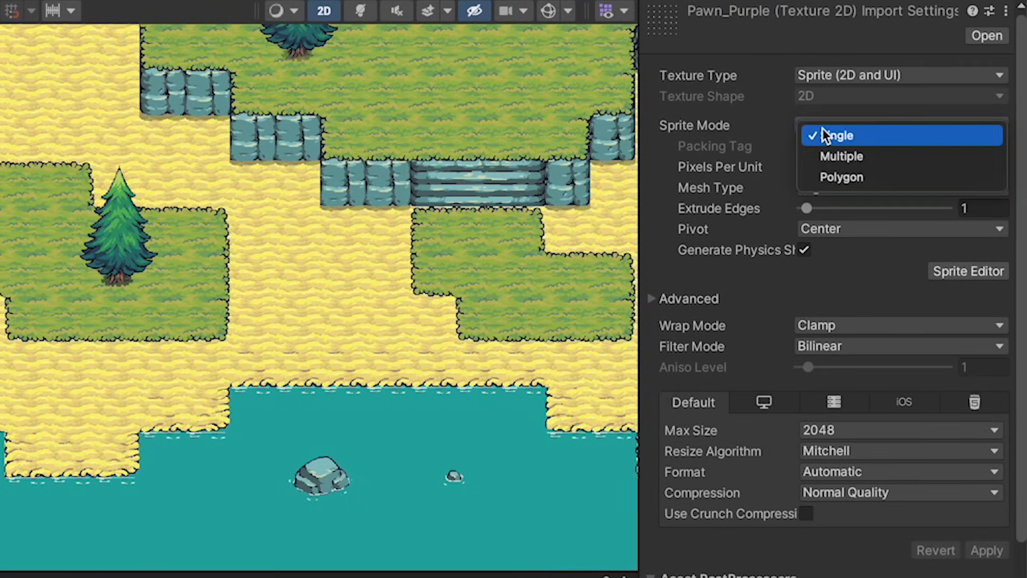
left_click(836, 159)
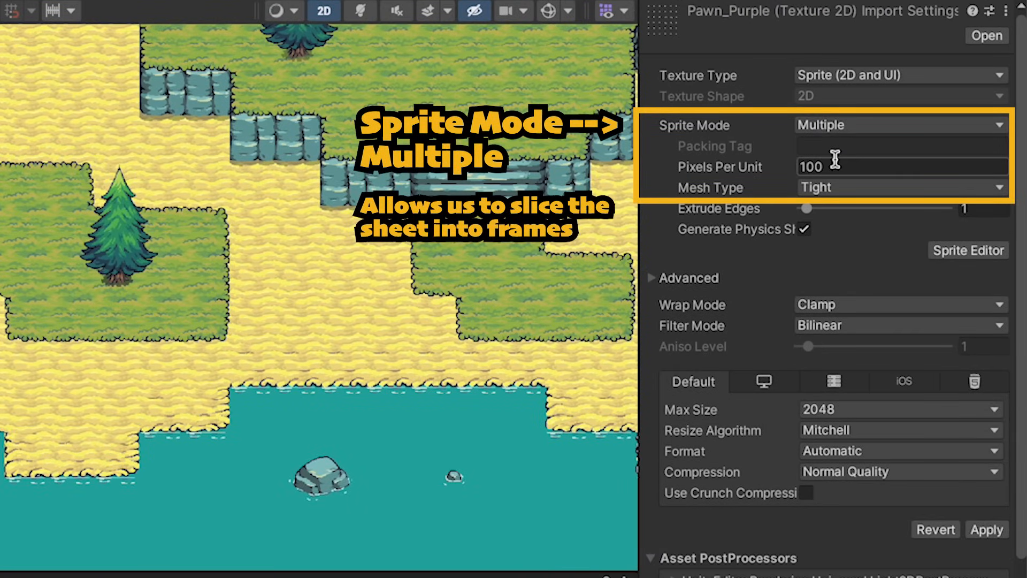
left_click(835, 159)
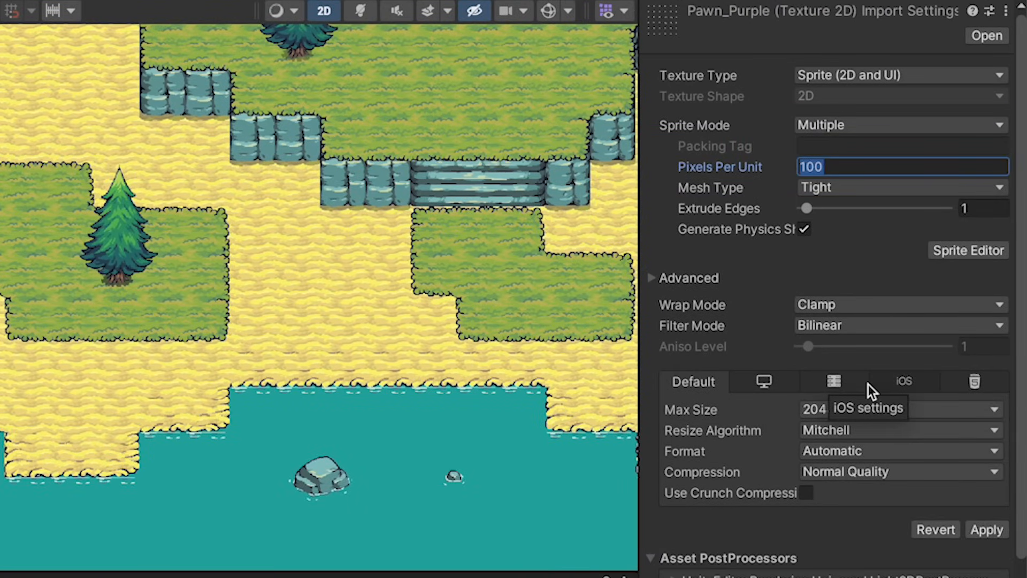
type("64")
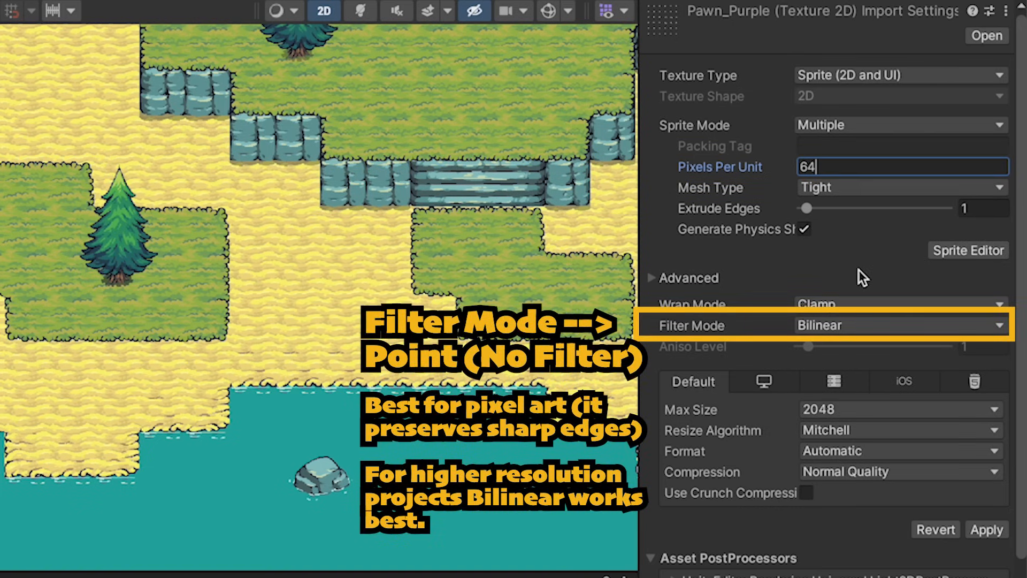
- Set Pawn_Purple's Filter Mode to Point (no filter) and Format to RGBA 32 bit, and apply the import settings
left_click(811, 327)
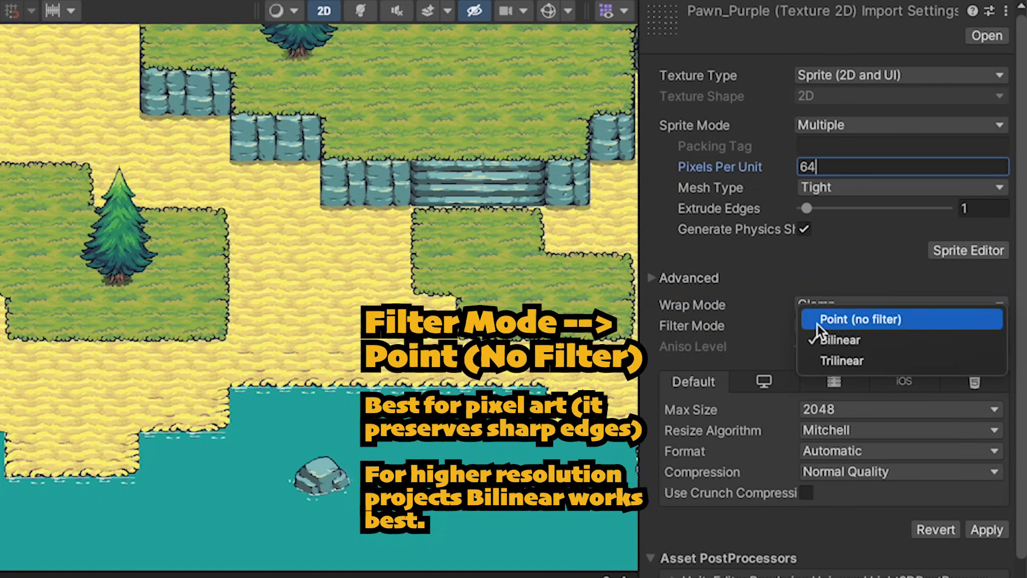
left_click(846, 320)
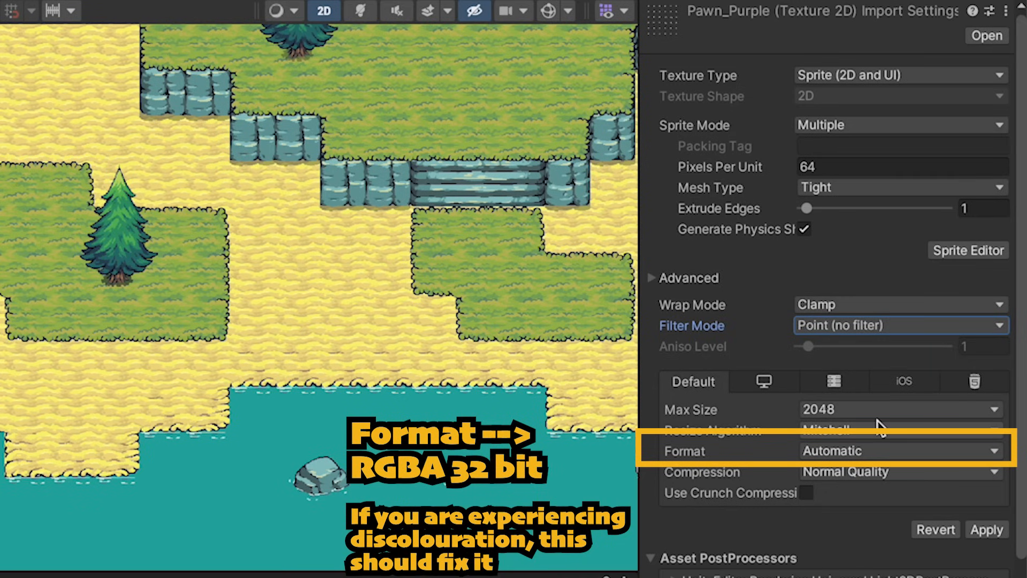
left_click(805, 451)
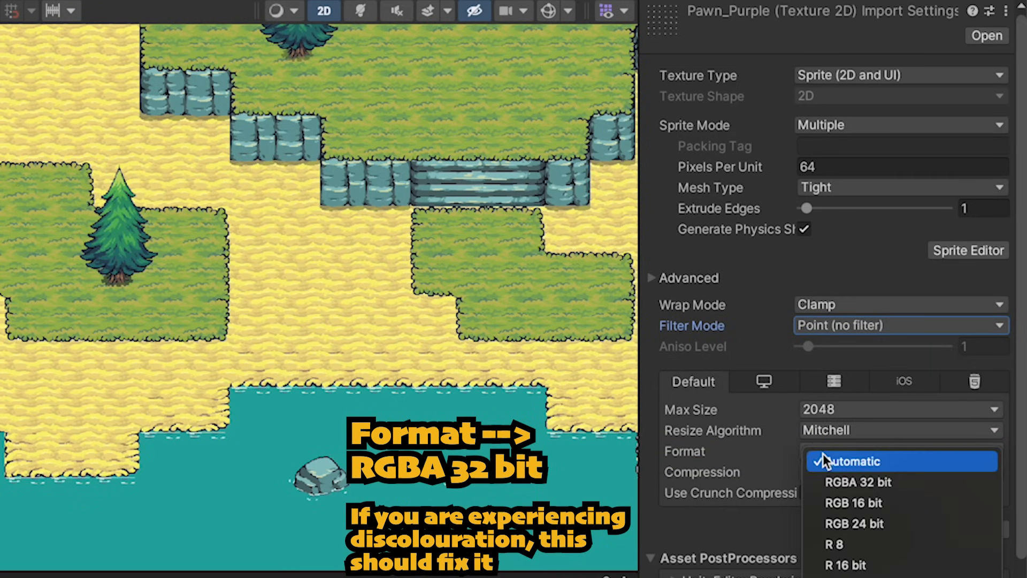
left_click(862, 478)
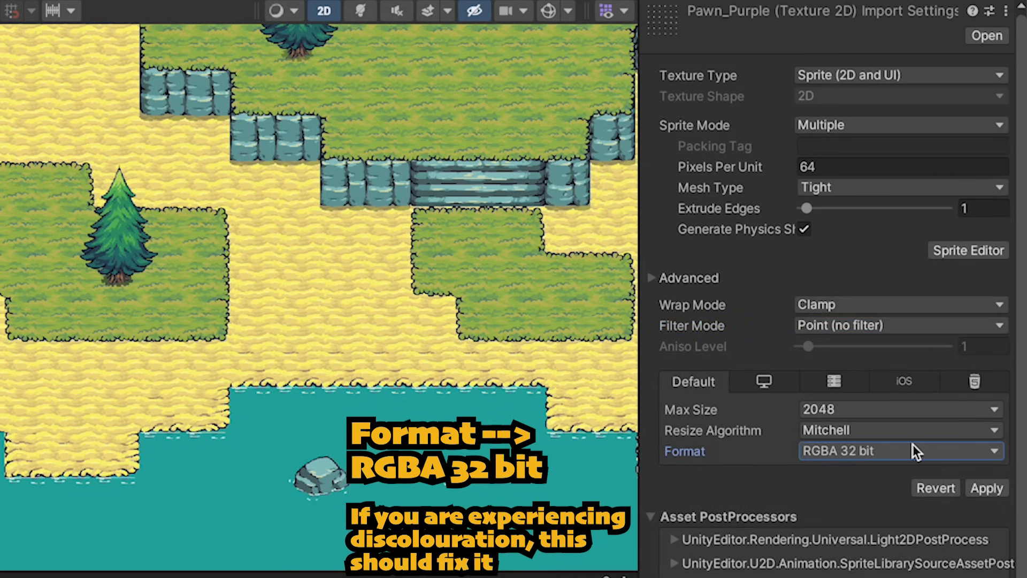
left_click(987, 488)
- Slice the Pawn_Purple sheet in the Sprite Editor using Grid By Cell Size with a pixel size of 192 by 192
left_click(970, 252)
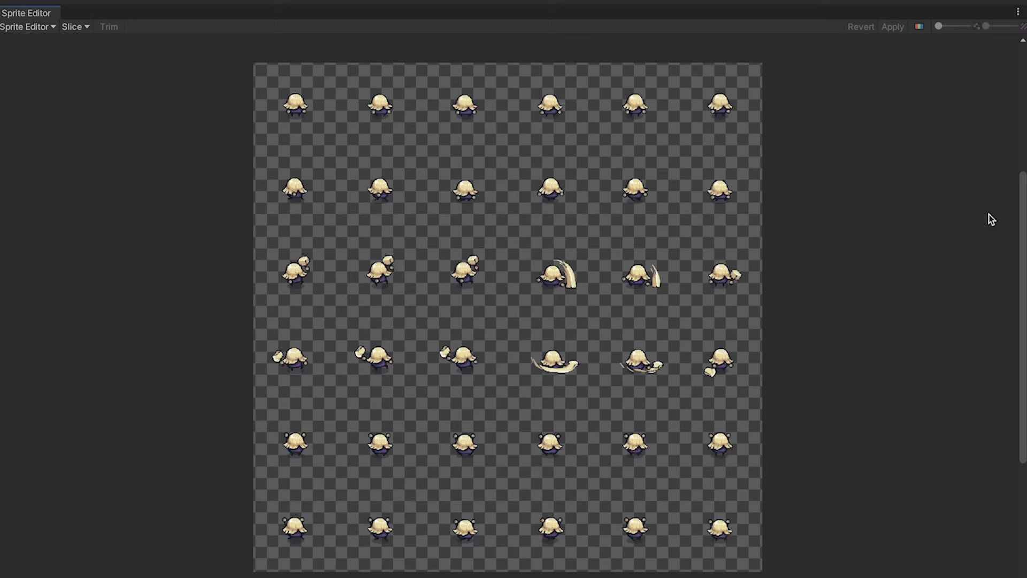
left_click(74, 27)
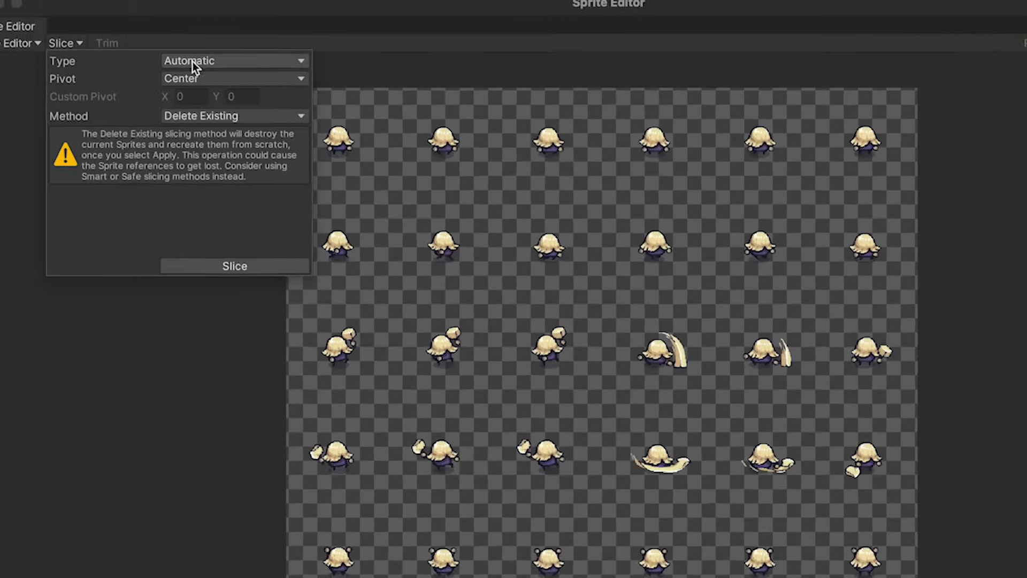
left_click(177, 41)
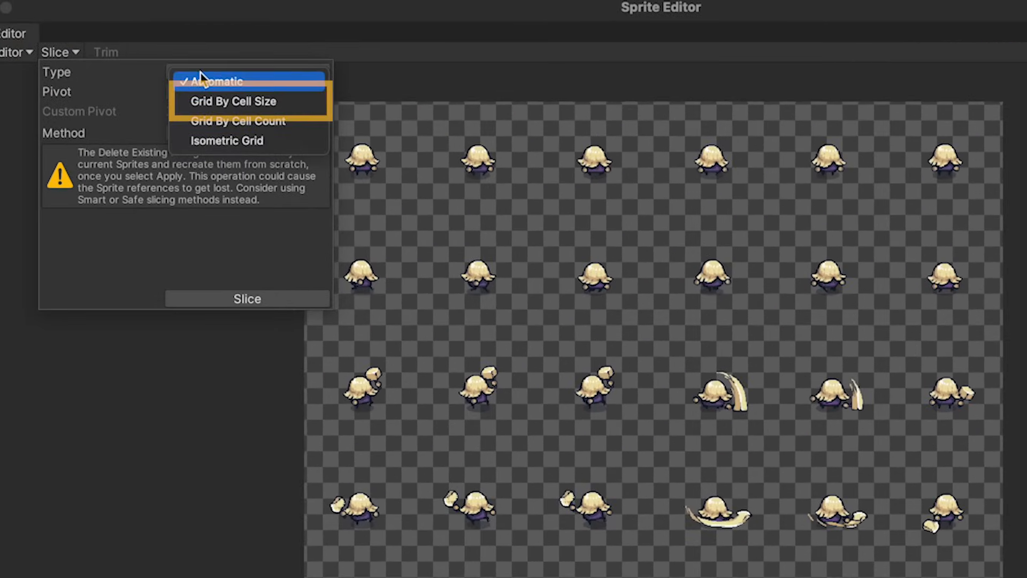
left_click(239, 102)
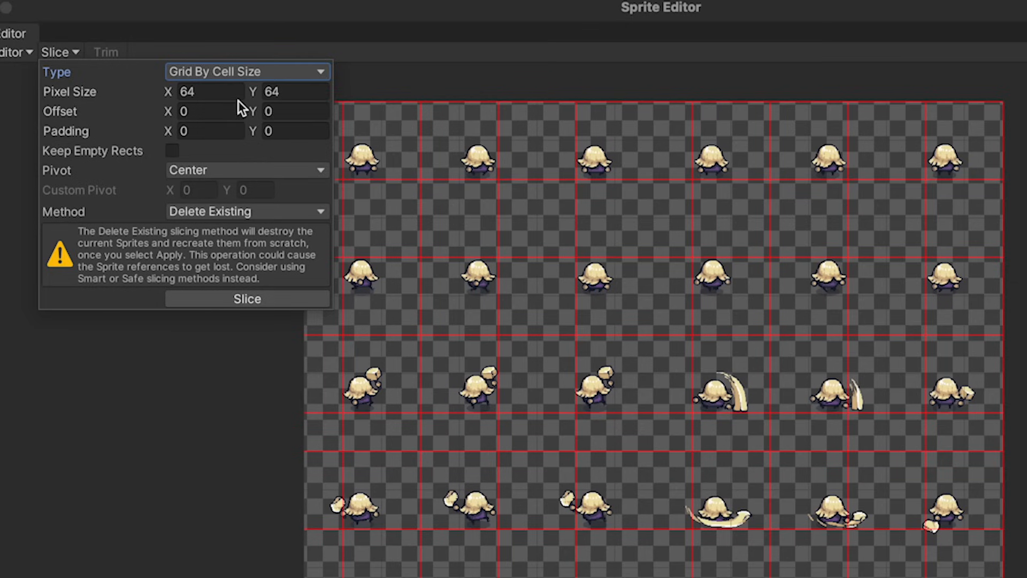
left_click(224, 95)
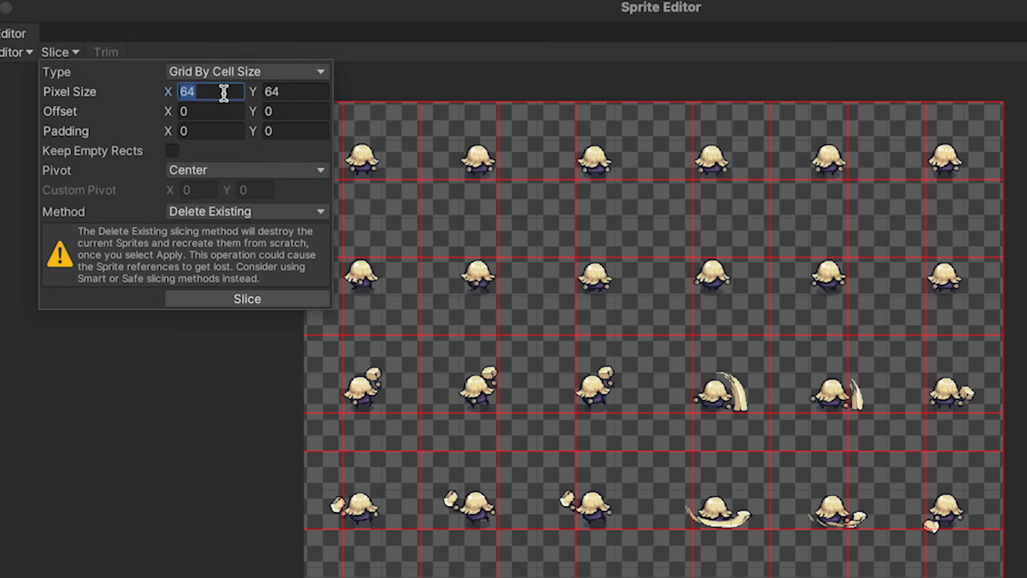
type("192")
key("Tab")
type("192")
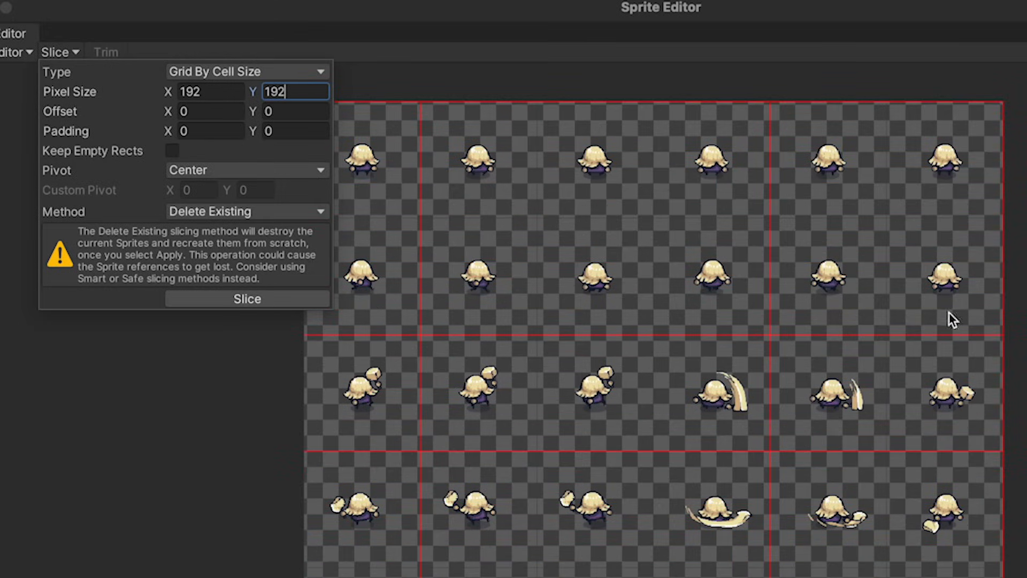
left_click(220, 303)
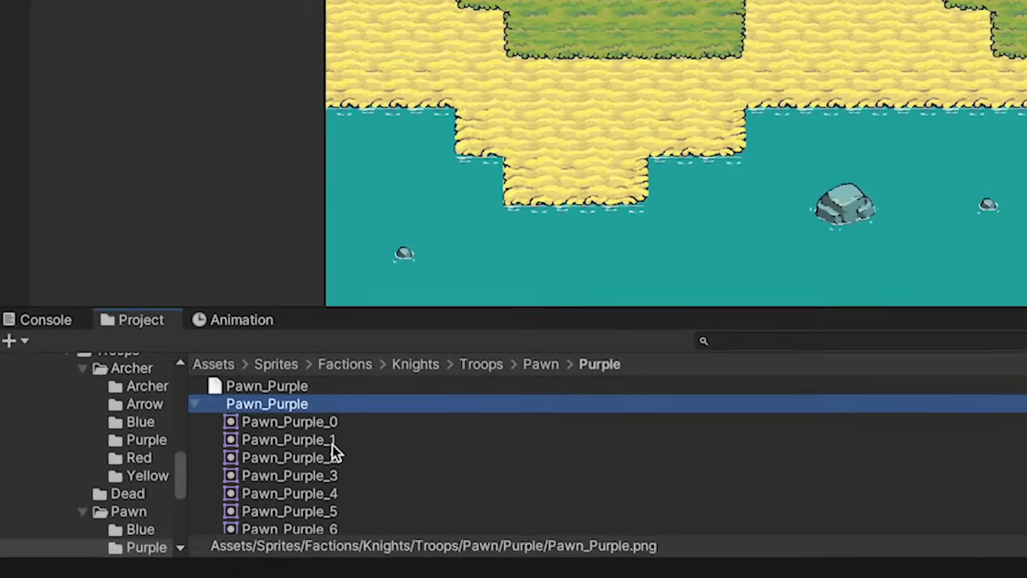
- Add the Pawn_Purple_0 sprite as a child of the NPC object and rename it Sprite
scroll(333, 445, "down", 9)
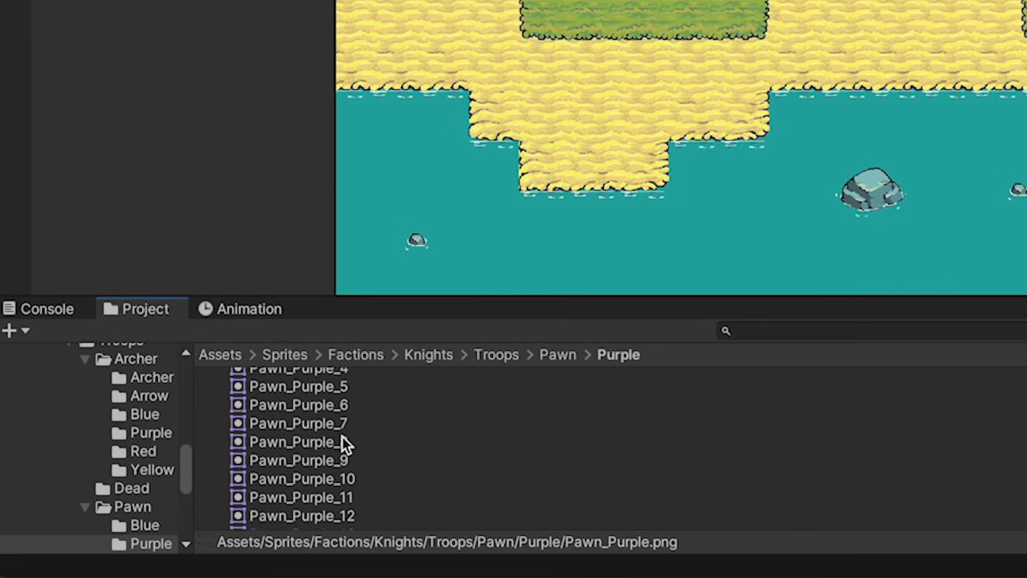
scroll(342, 438, "up", 10)
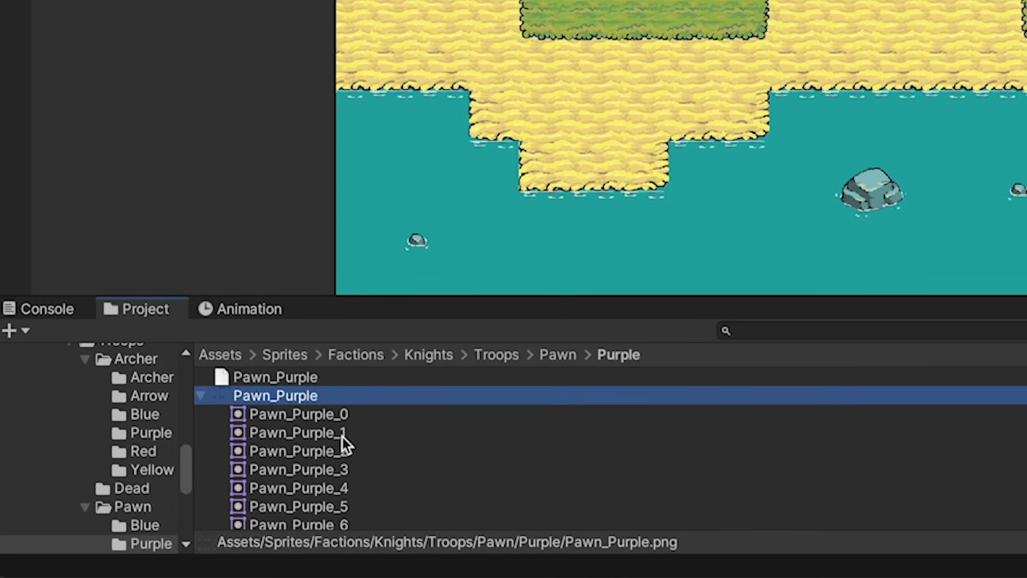
left_click(339, 420)
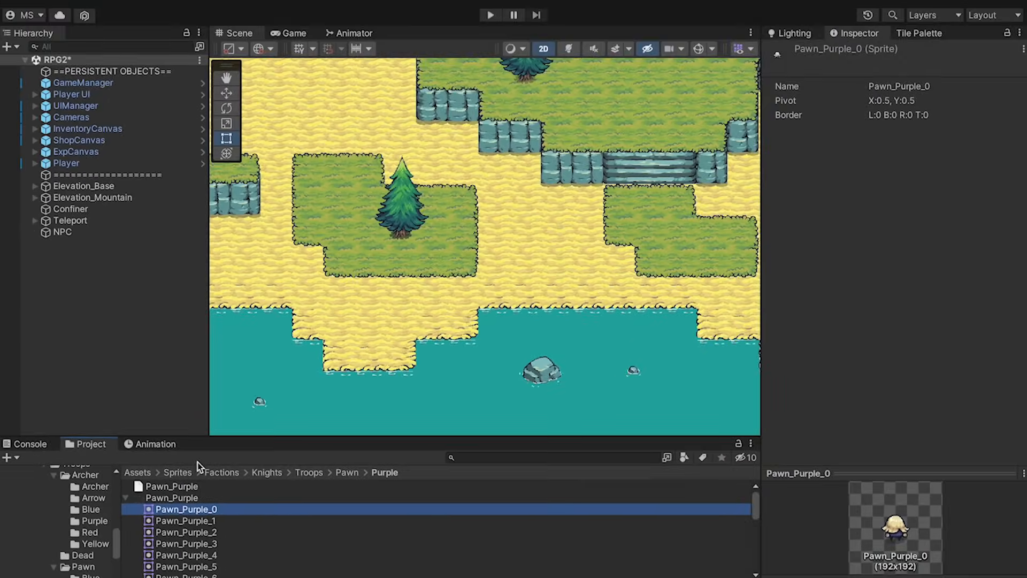
left_click_drag(193, 510, 78, 233)
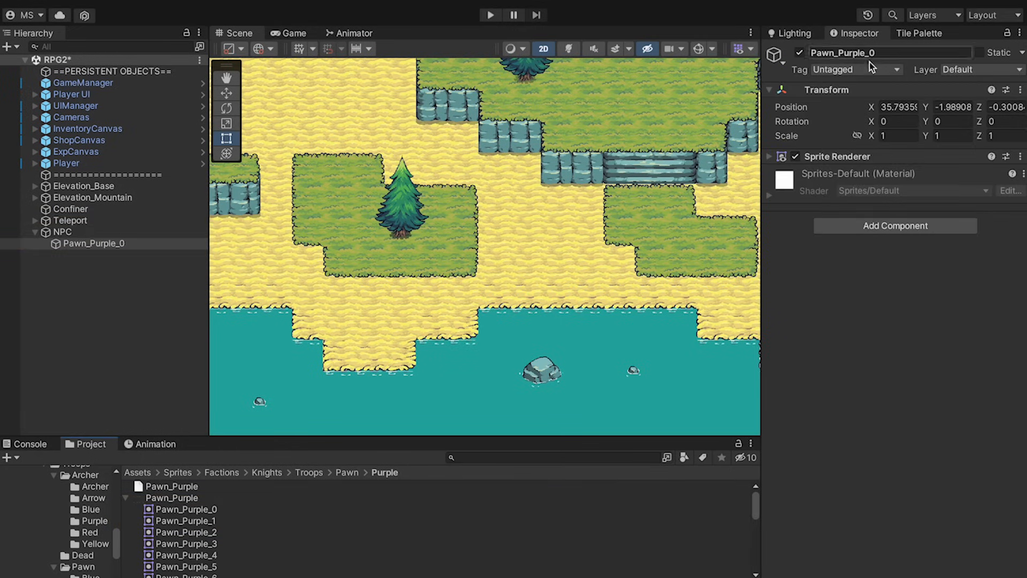
left_click(853, 50)
type("Sprite")
key("Return")
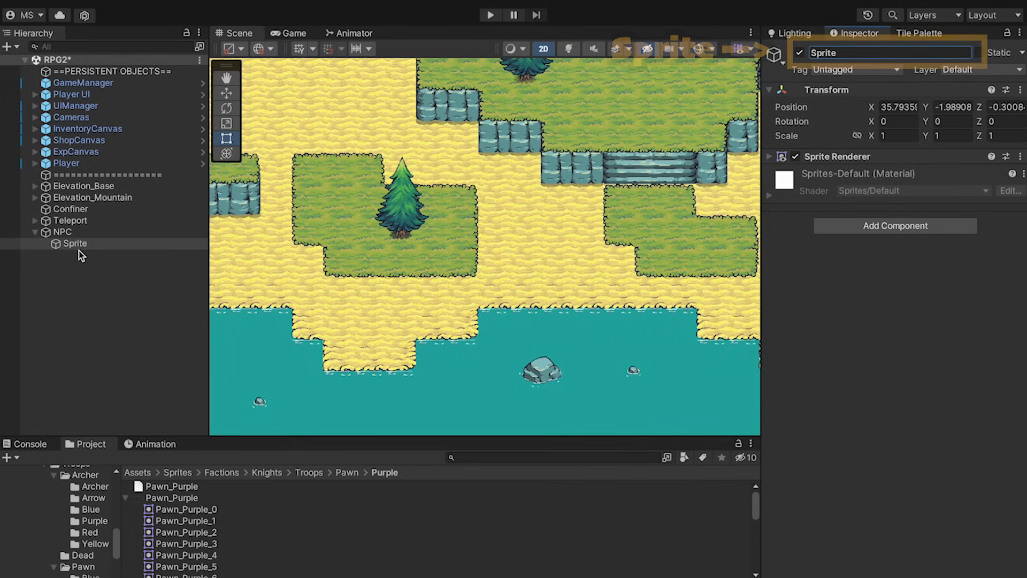
- Set the Sprite child's position to X 0, Y 0, Z 0 so it sits on its NPC parent
left_click(65, 232)
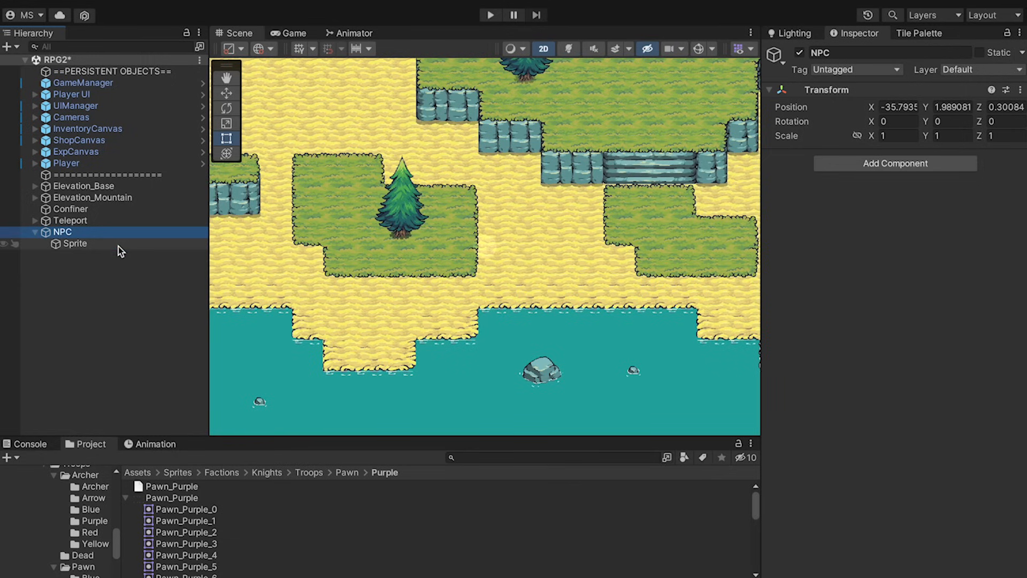
left_click(75, 244)
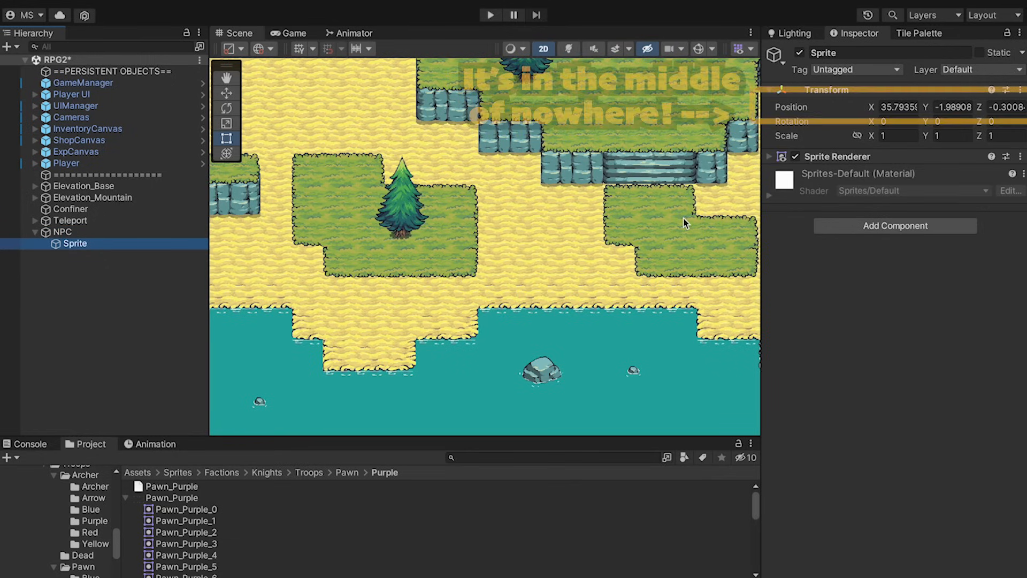
left_click(903, 107)
type("0")
key("Tab")
type("0")
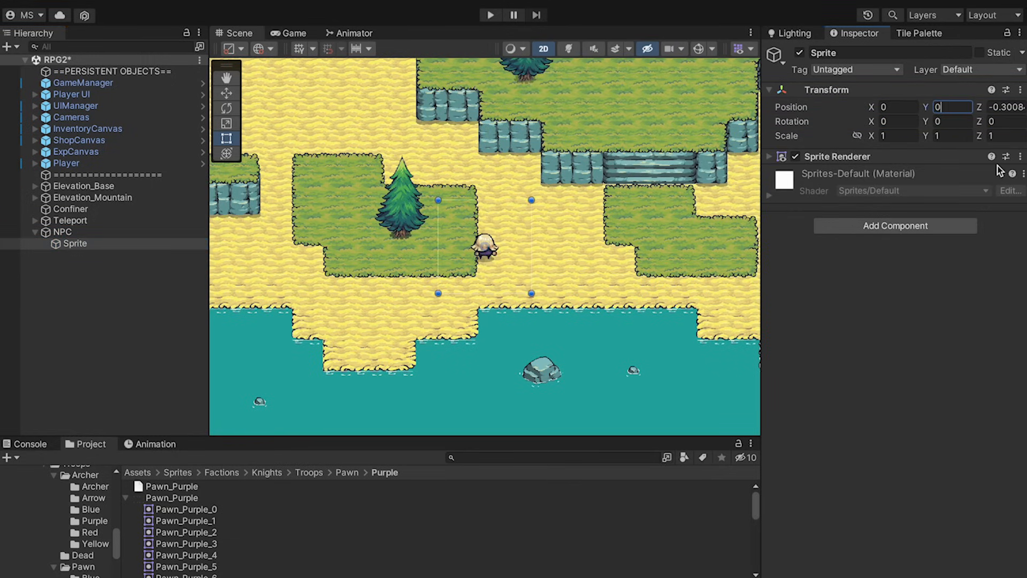
key("Tab")
type("0")
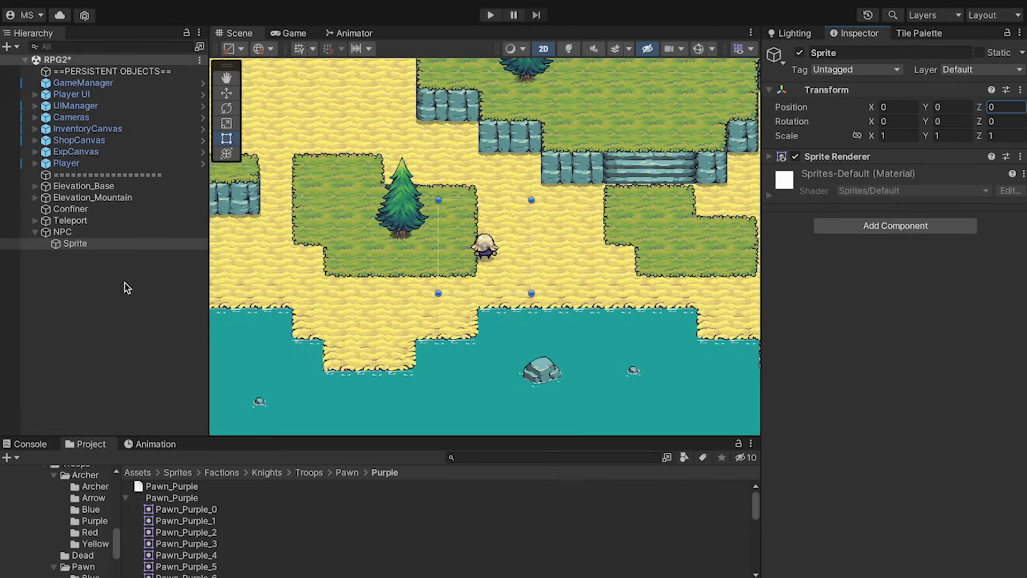
- Activate the Move tool for the scene and clear the object selection
left_click(93, 231)
key("w")
left_click(162, 316)
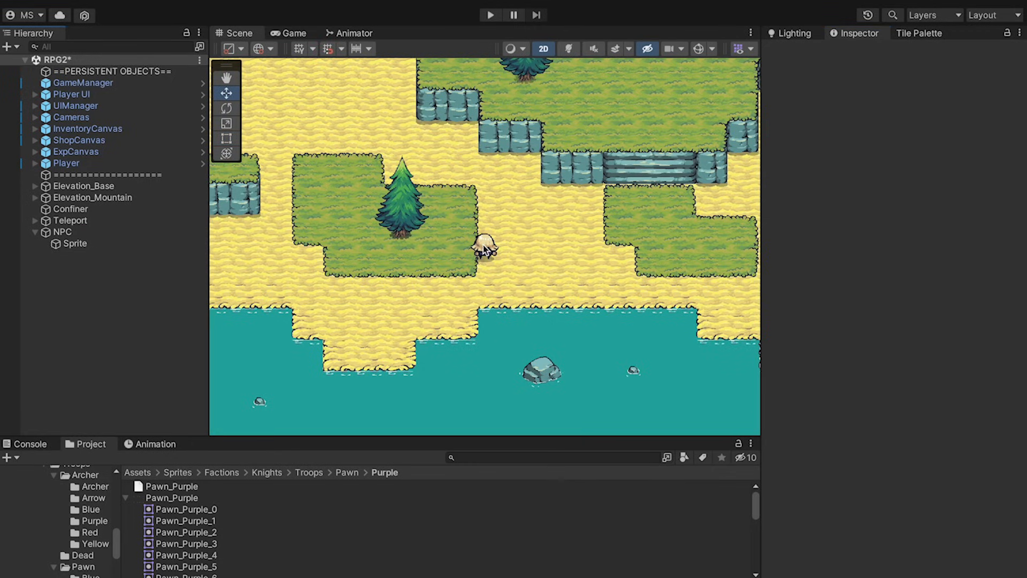
- Try moving only the Sprite child to about X -3.29, Y -1.61, and undo that move
left_click(487, 252)
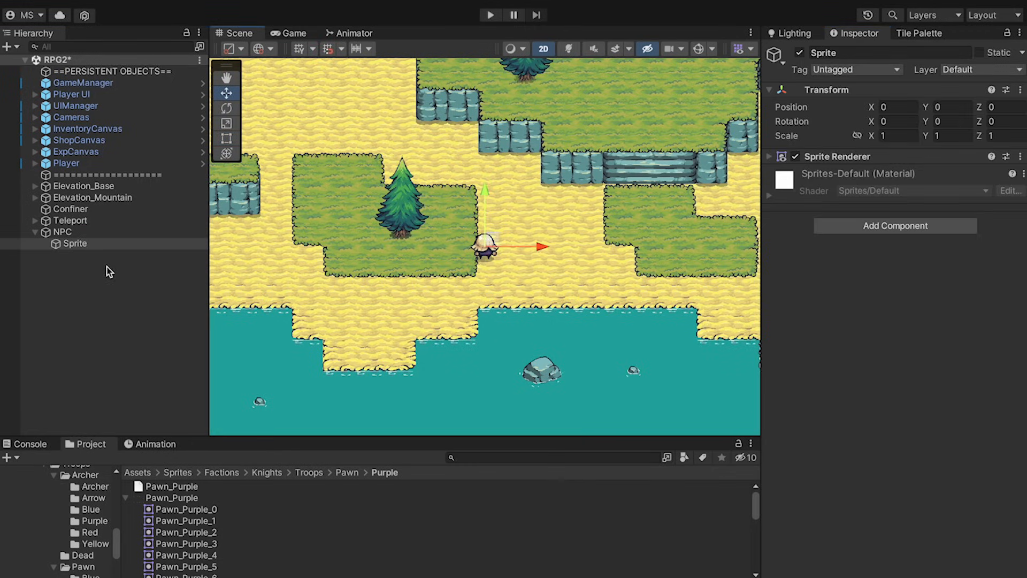
left_click_drag(491, 247, 389, 296)
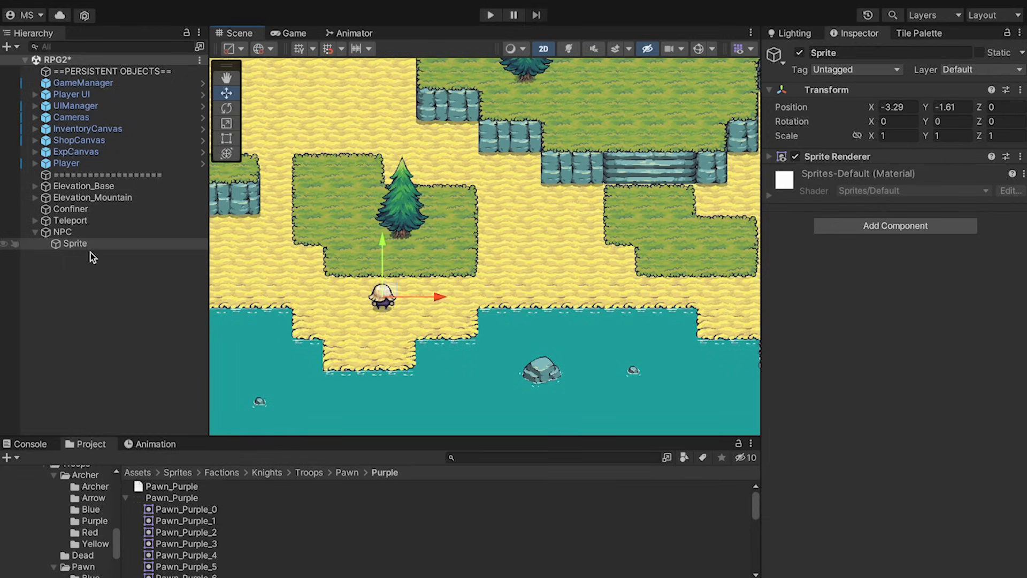
key("ctrl+z")
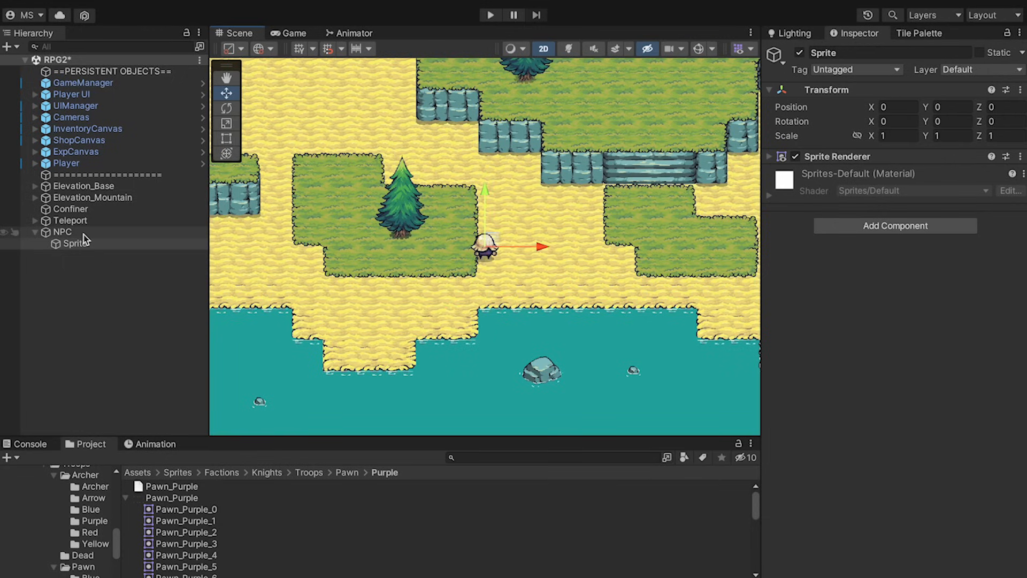
- Move the NPC parent object onto the sand path at about X -35.15, Y 1.83
left_click(83, 235)
left_click_drag(489, 245, 511, 250)
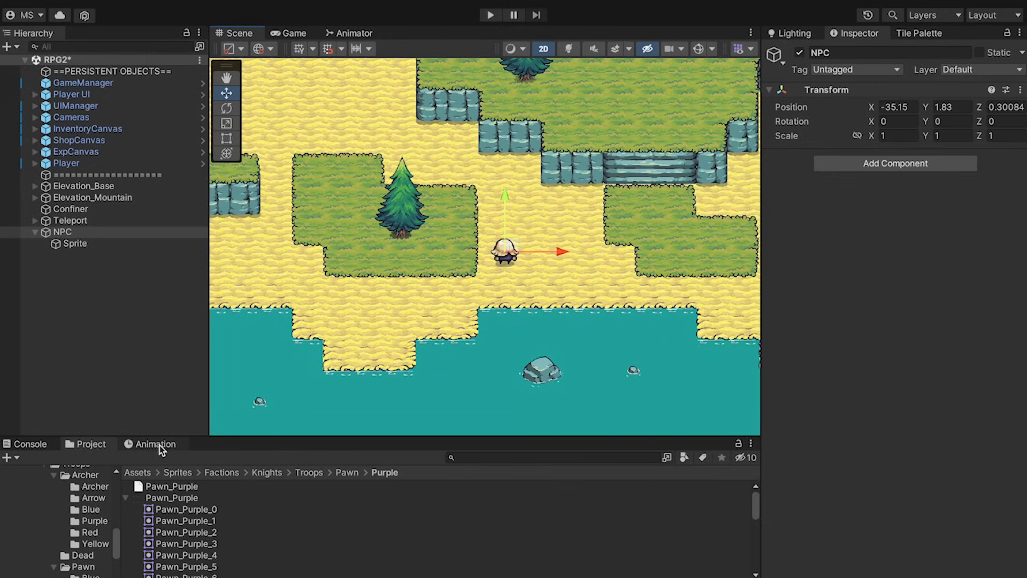
- Dock the Animation window beneath the Scene view and make sure it is open
left_click_drag(159, 445, 310, 404)
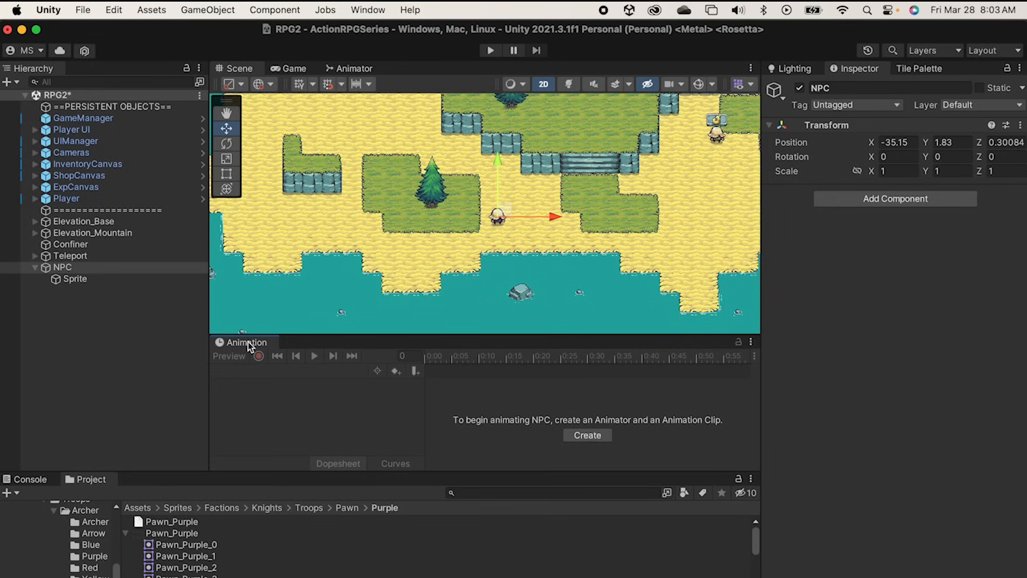
left_click(367, 10)
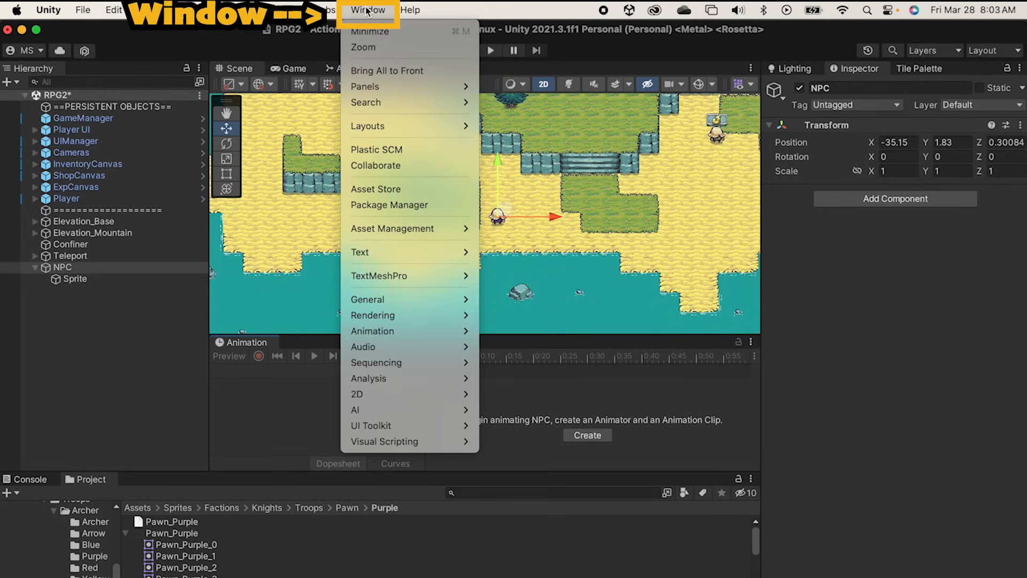
mouse_move(414, 328)
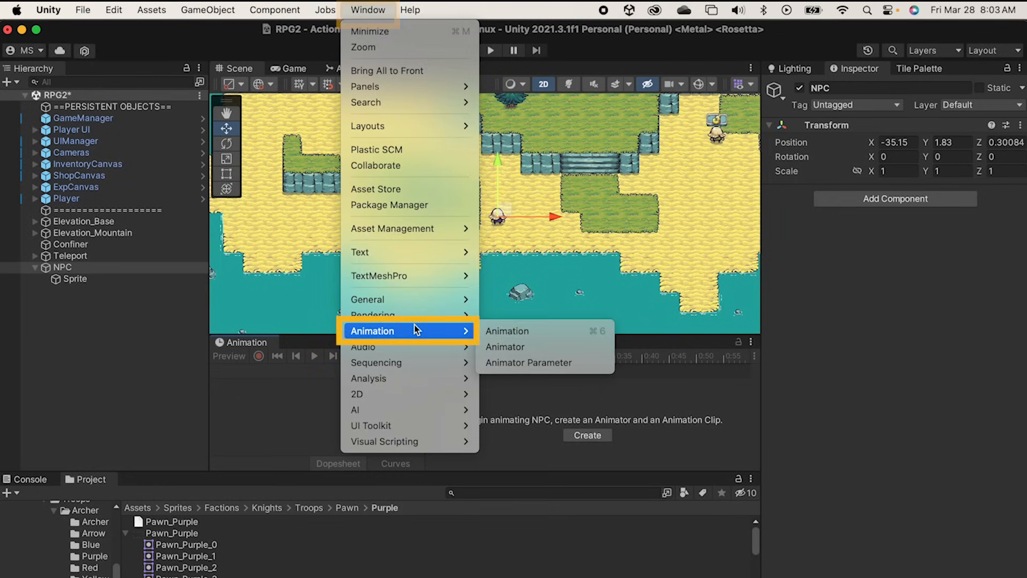
left_click(503, 330)
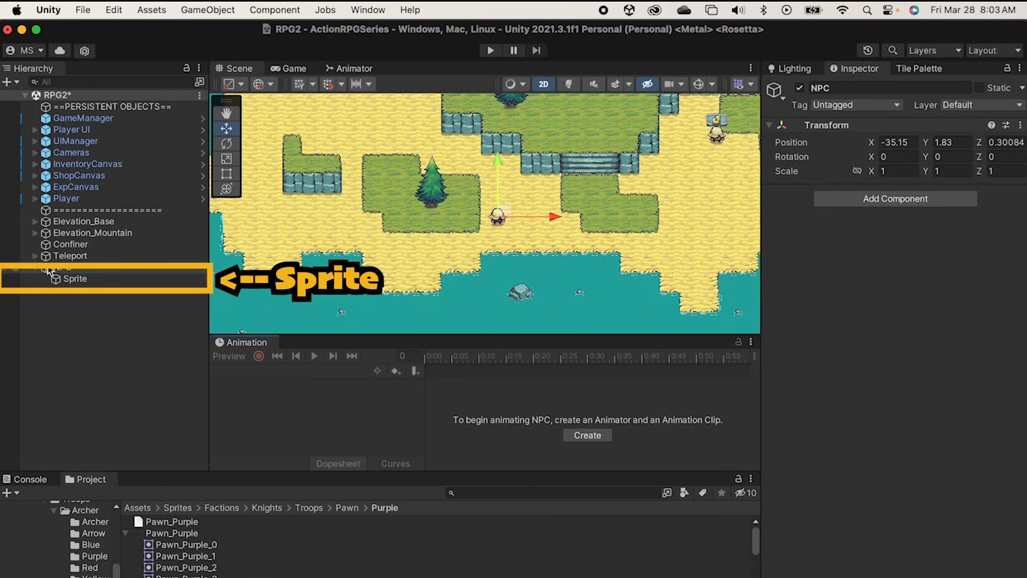
- Start a new animation clip for the Sprite child and create the folder NPC Animations inside Assets/Sprites/Animations for it
left_click(73, 269)
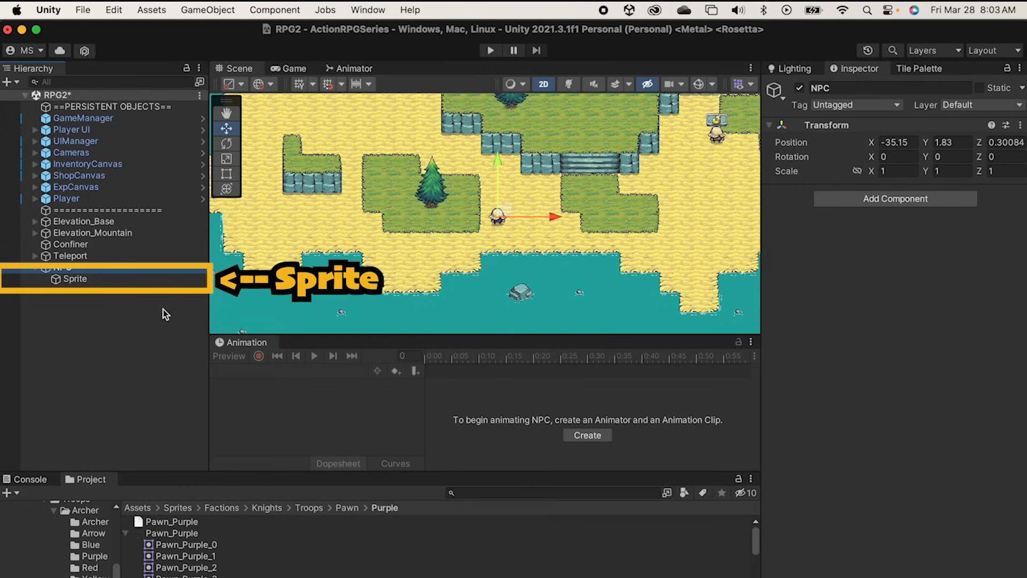
left_click(107, 279)
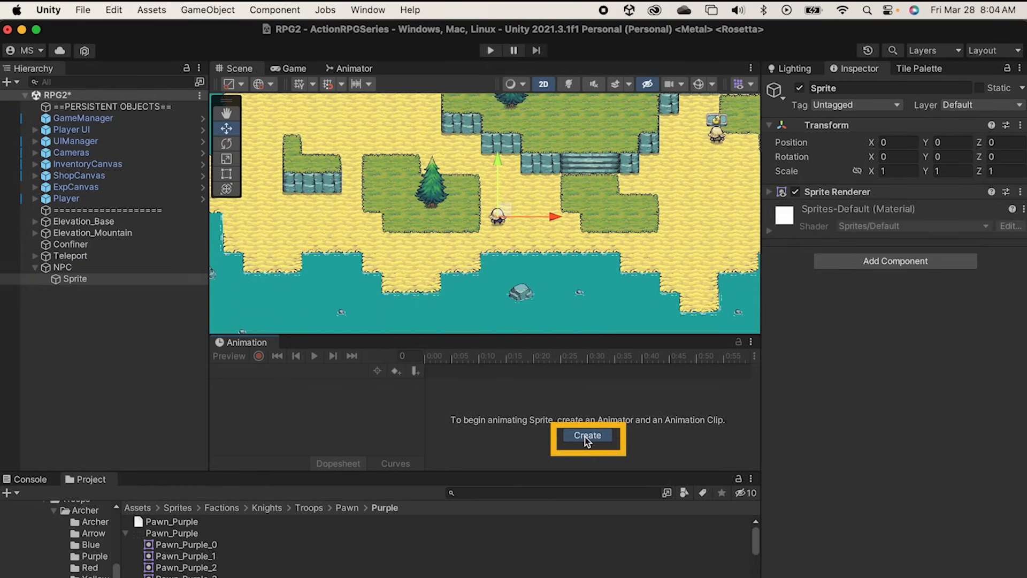
left_click(587, 435)
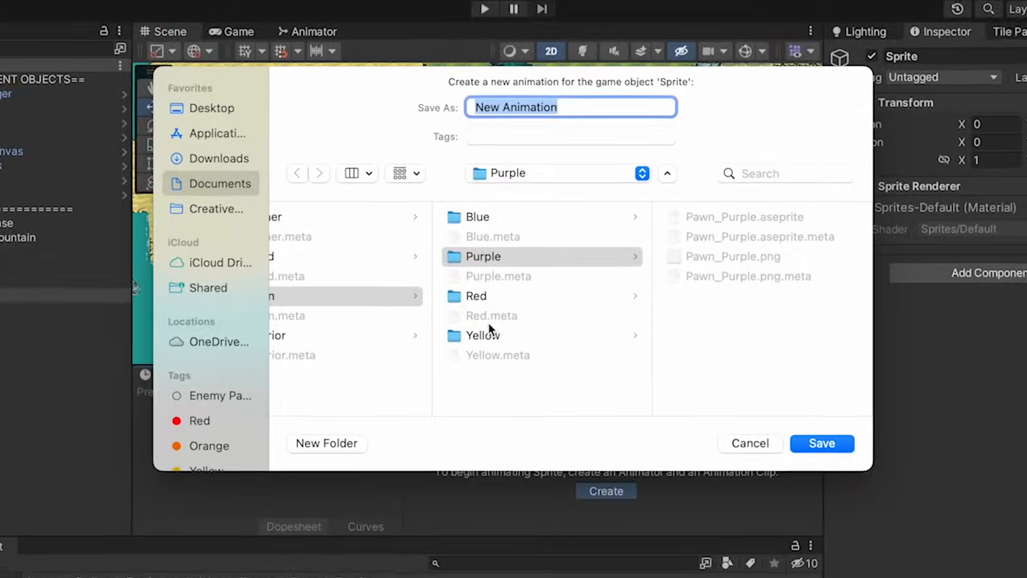
scroll(492, 307, "left", 10)
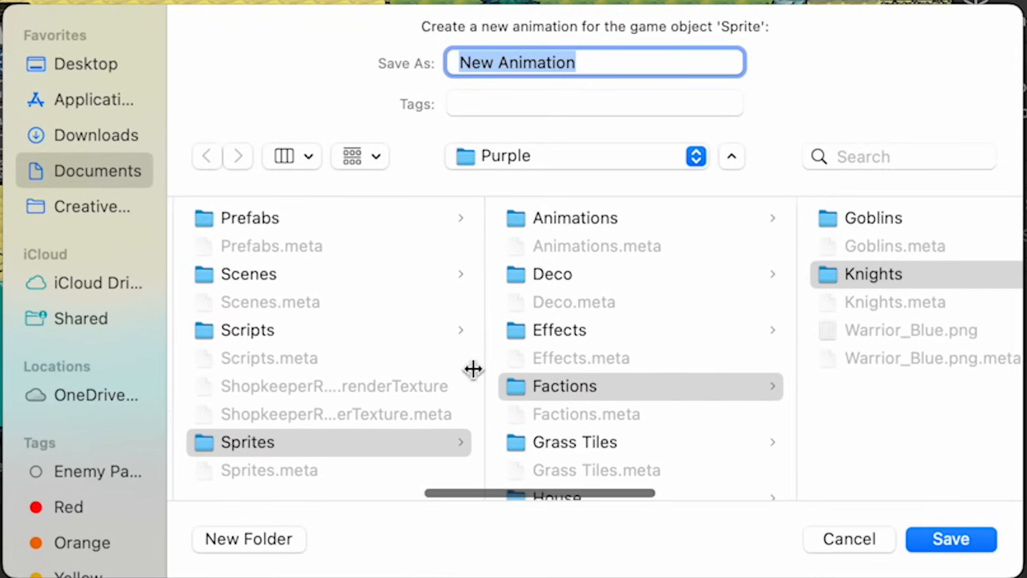
scroll(474, 369, "left", 8)
left_click(473, 367)
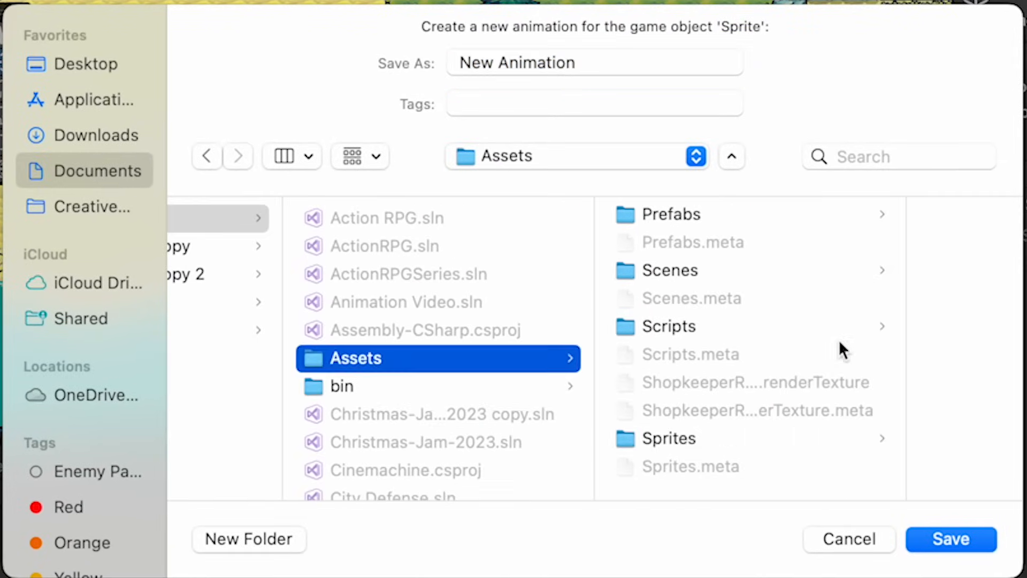
left_click(678, 441)
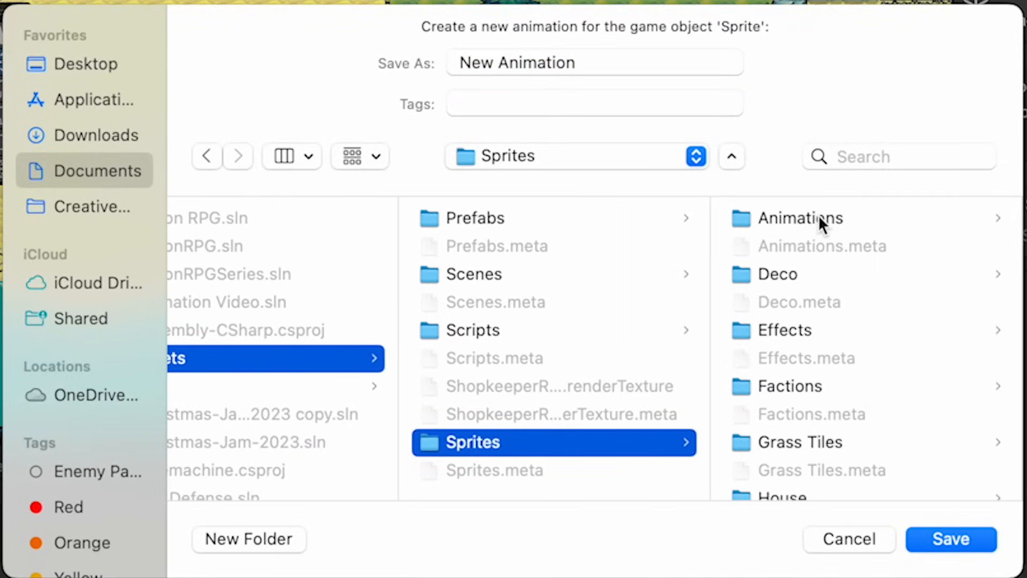
left_click(791, 218)
left_click(243, 540)
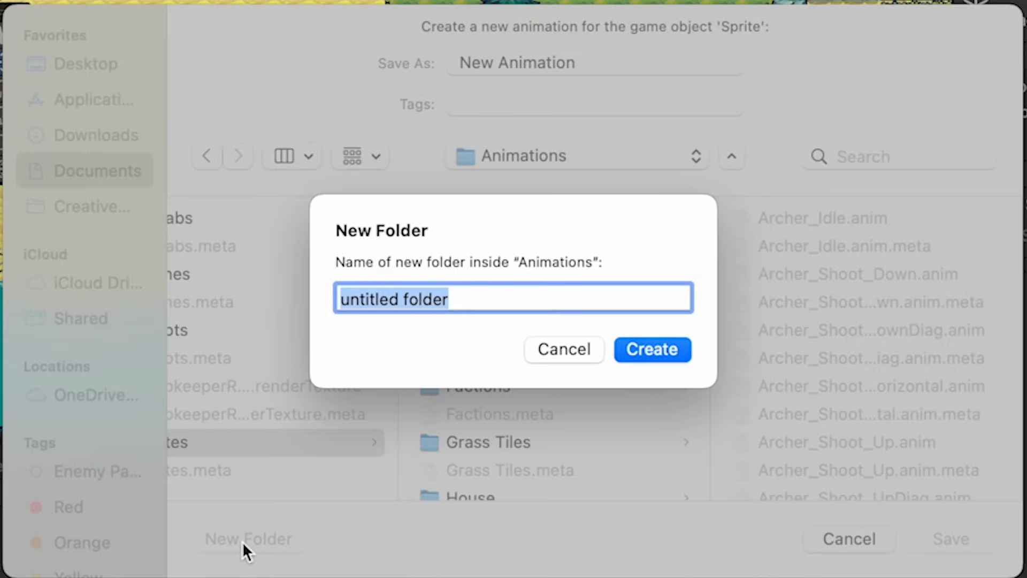
type("NPC Animations")
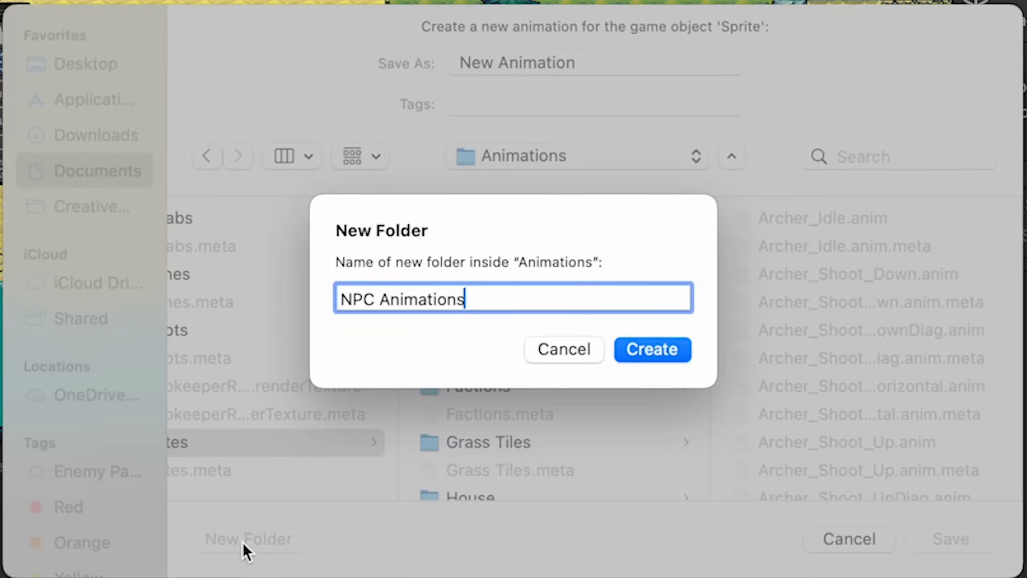
key("Return")
- Save the new animation clip as PuplePawn_Idle in the NPC Animations folder
left_click(599, 62)
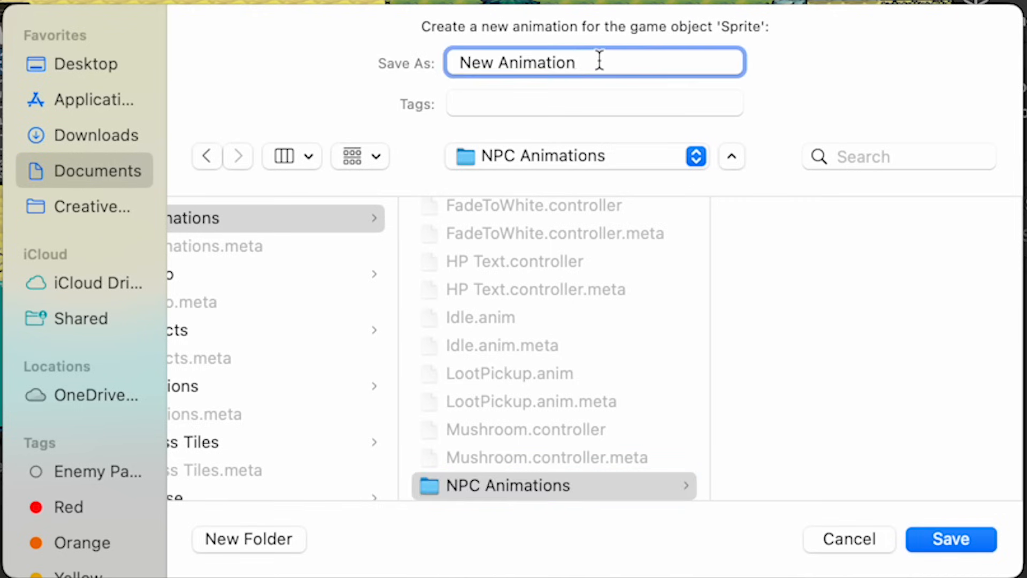
key("super+a")
type("PuplePawn_Idle")
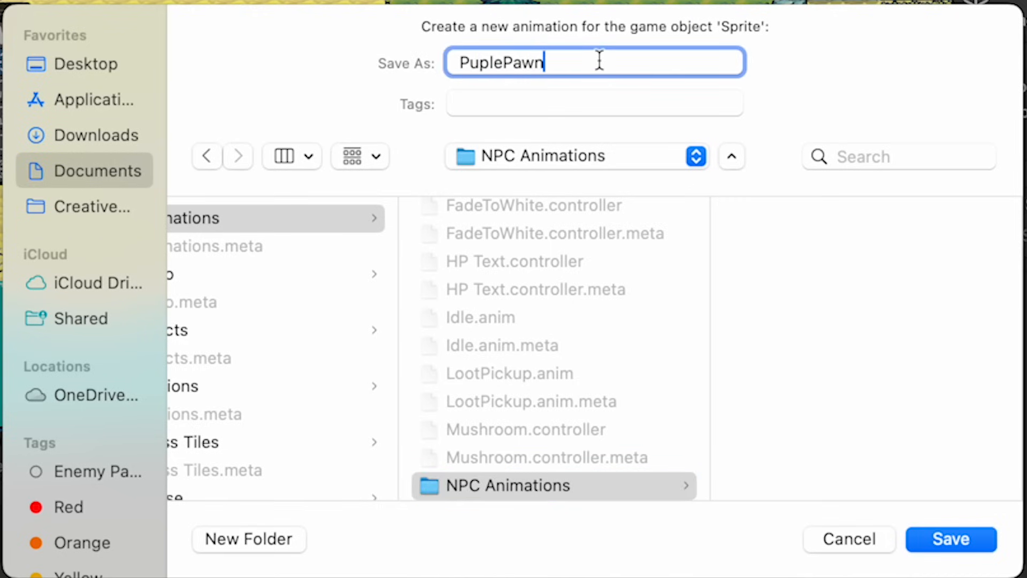
key("Return")
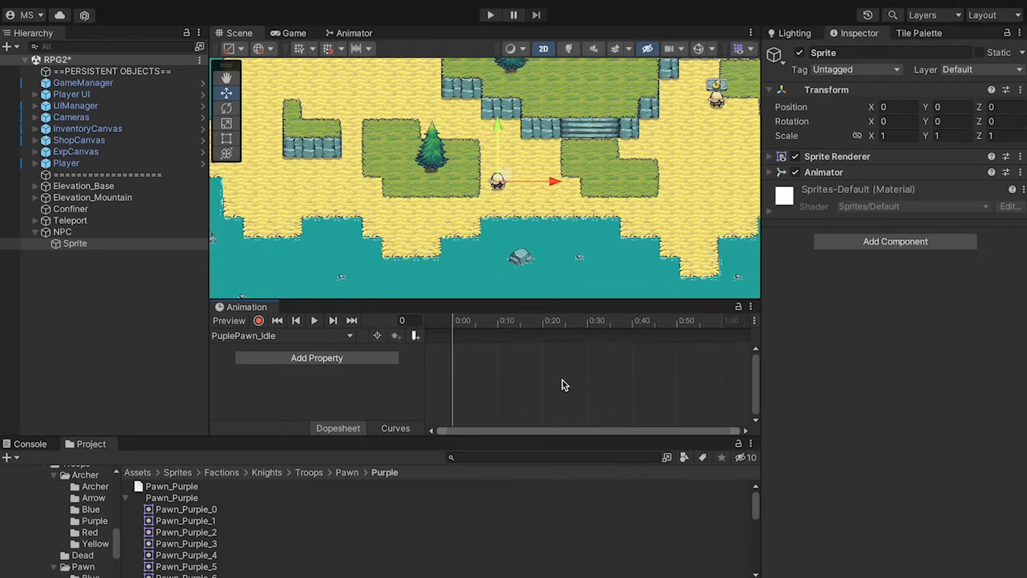
- Examine the Pawn_Purple frames one by one from Pawn_Purple_0 to find where the idle sequence ends
left_click(208, 511)
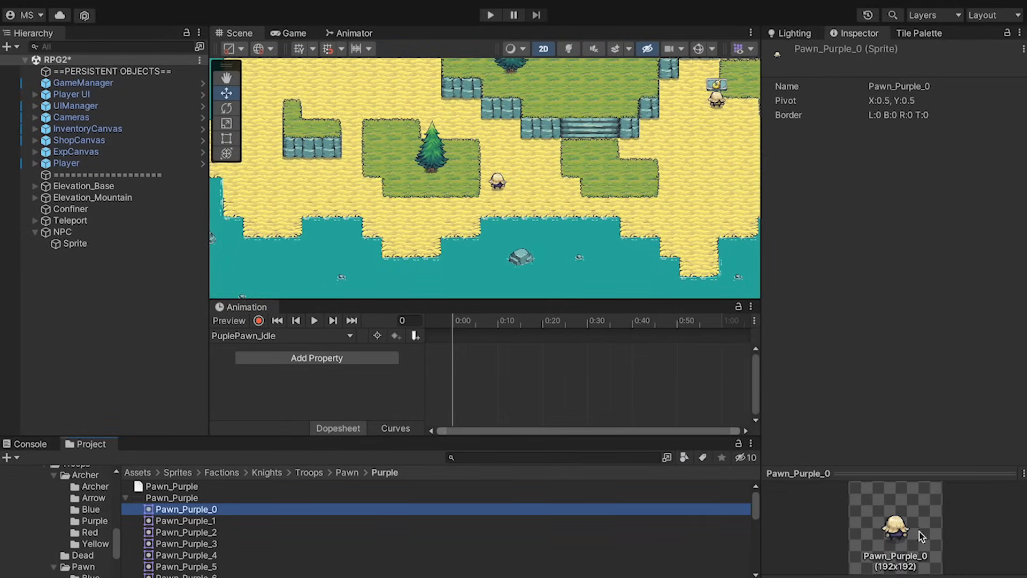
scroll(213, 574, "down", 1)
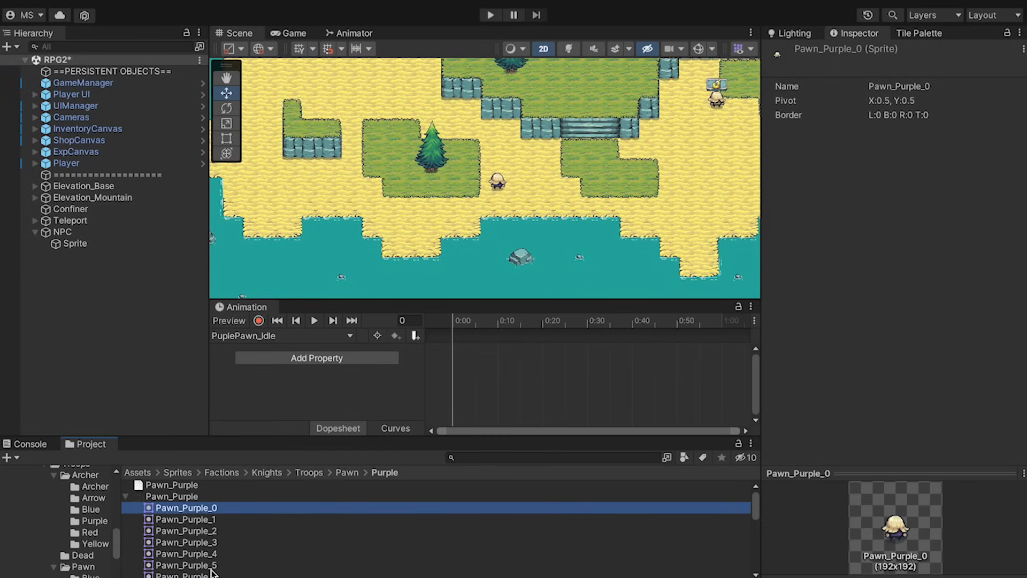
key("Down")
key("Down")
key("Down")
key("Down")
key("Down")
key("Down")
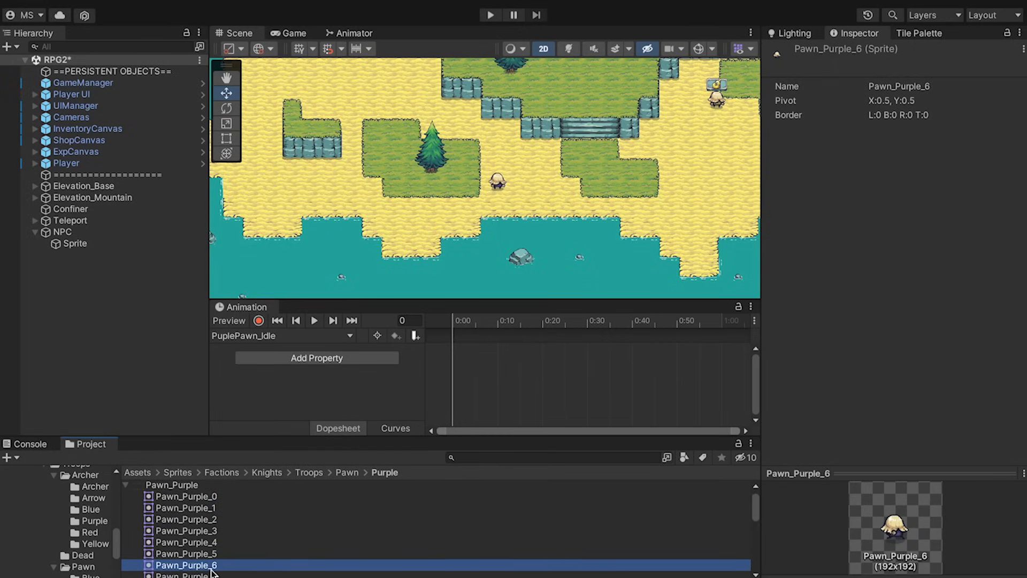
- Add the frames Pawn_Purple_0 through Pawn_Purple_5 together to the PuplePawn_Idle animation timeline
key("Up")
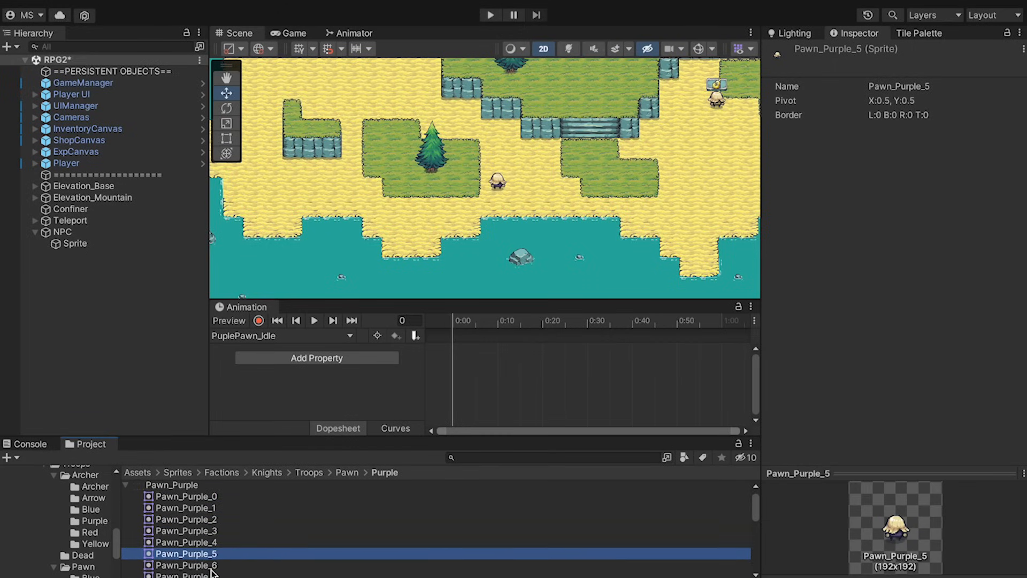
key("shift+Up")
key("shift+Up")
key("shift+Up")
key("shift+Up")
key("shift+Up")
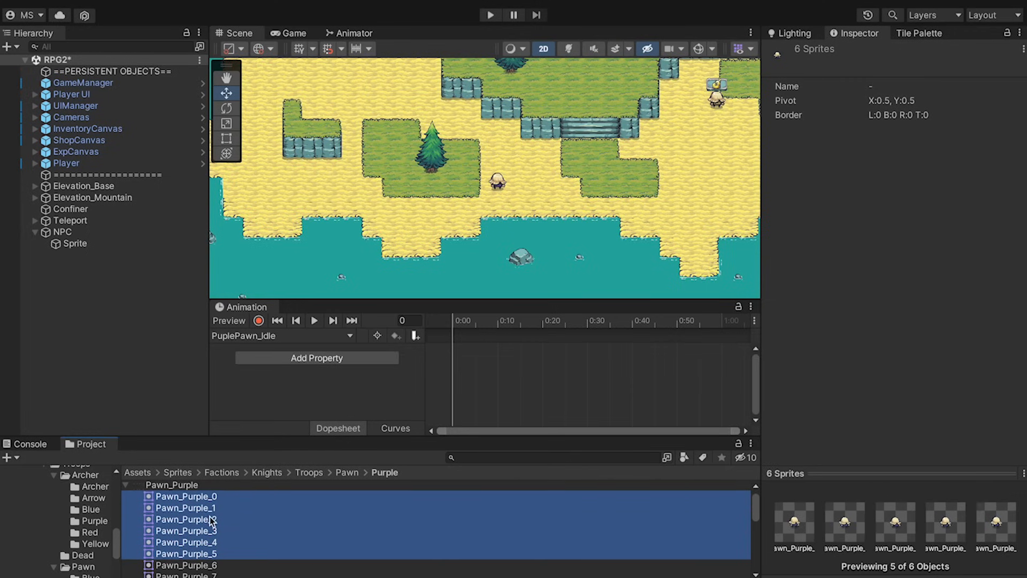
left_click_drag(203, 523, 478, 354)
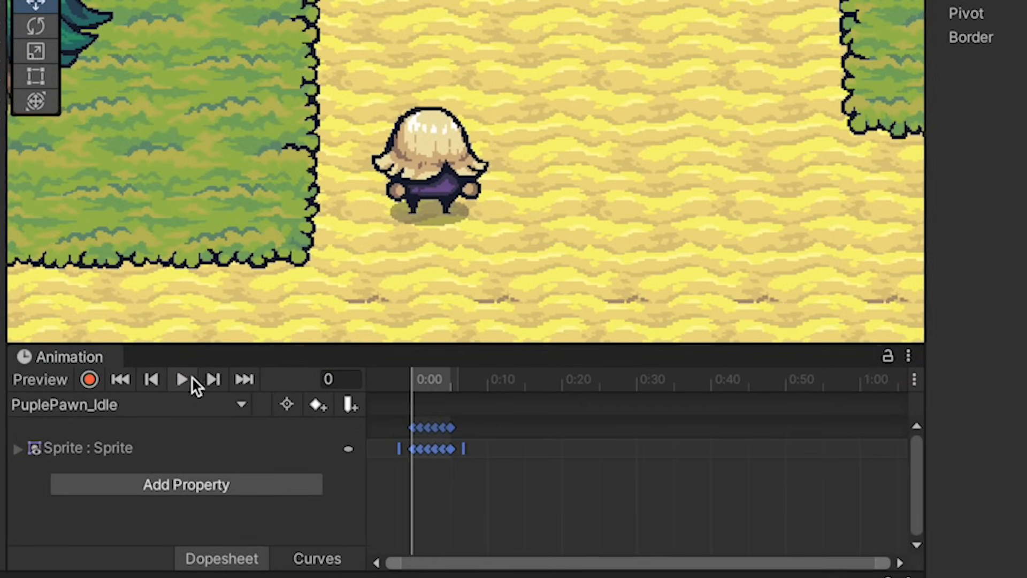
- Play back the PuplePawn_Idle animation to check the speed of its frames
left_click(314, 320)
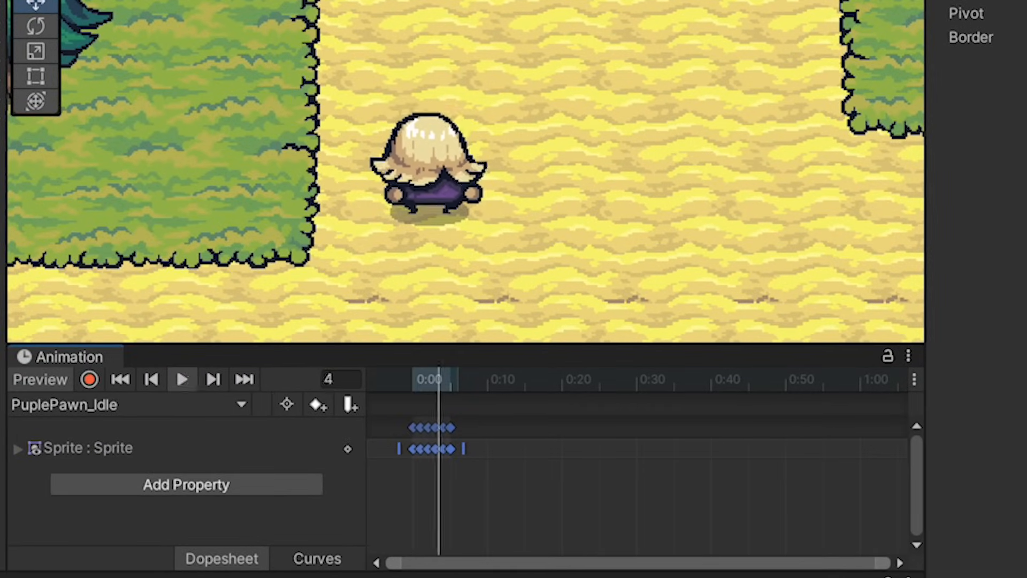
left_click(182, 379)
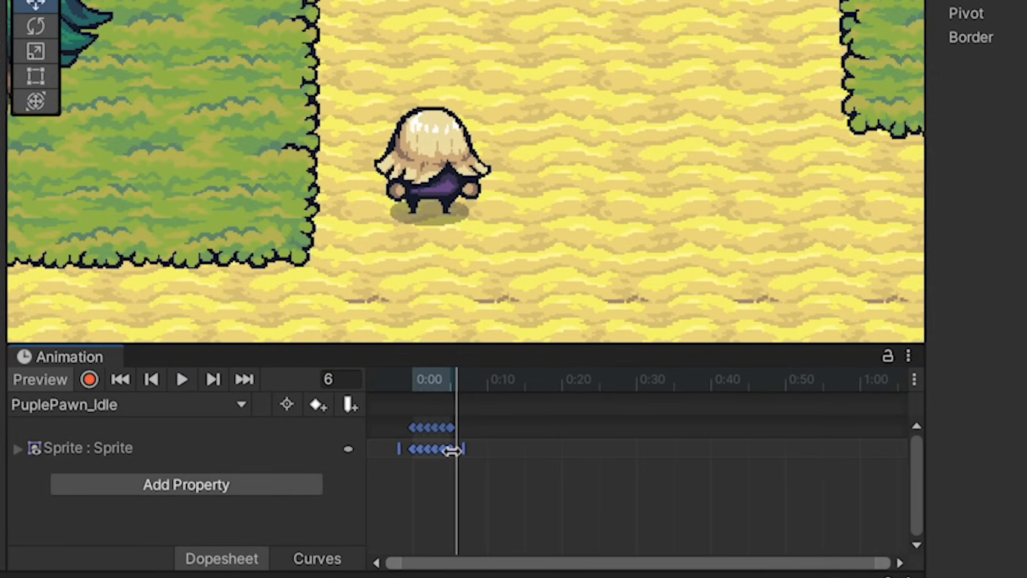
left_click(555, 506)
- Copy the first keyframe of PuplePawn_Idle to frame 6 as the closing keyframe of the loop
left_click(412, 380)
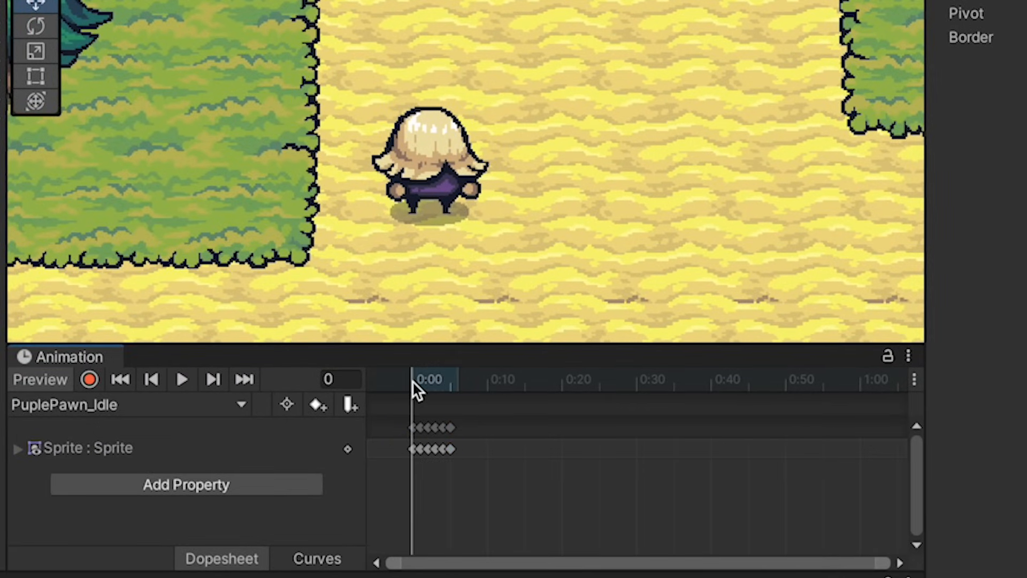
left_click(412, 428)
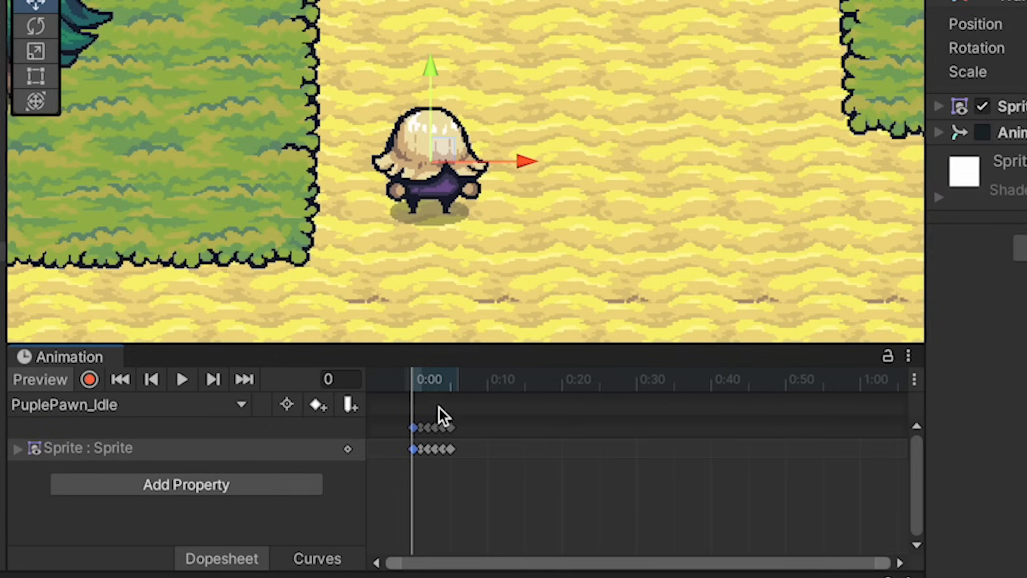
left_click(457, 384)
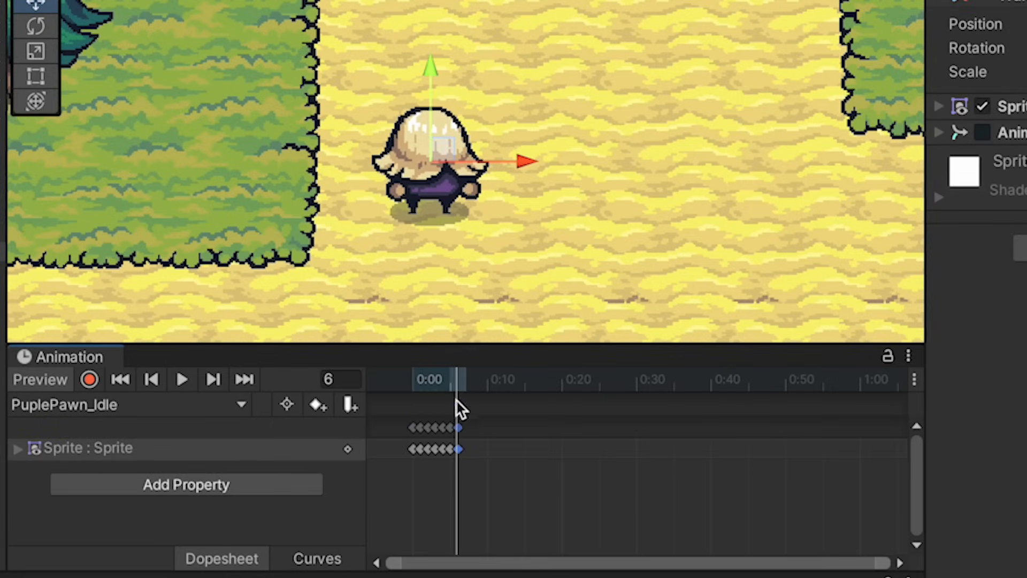
- Stretch all PuplePawn_Idle keyframes evenly so that the last one falls at 0:36
left_click(423, 453)
left_click_drag(534, 502, 399, 421)
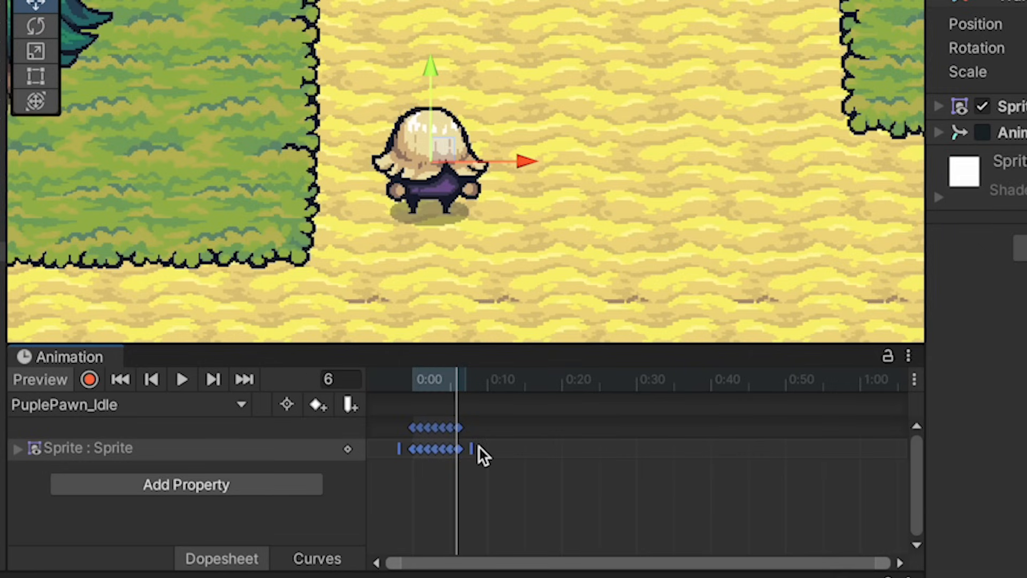
left_click_drag(476, 448, 698, 464)
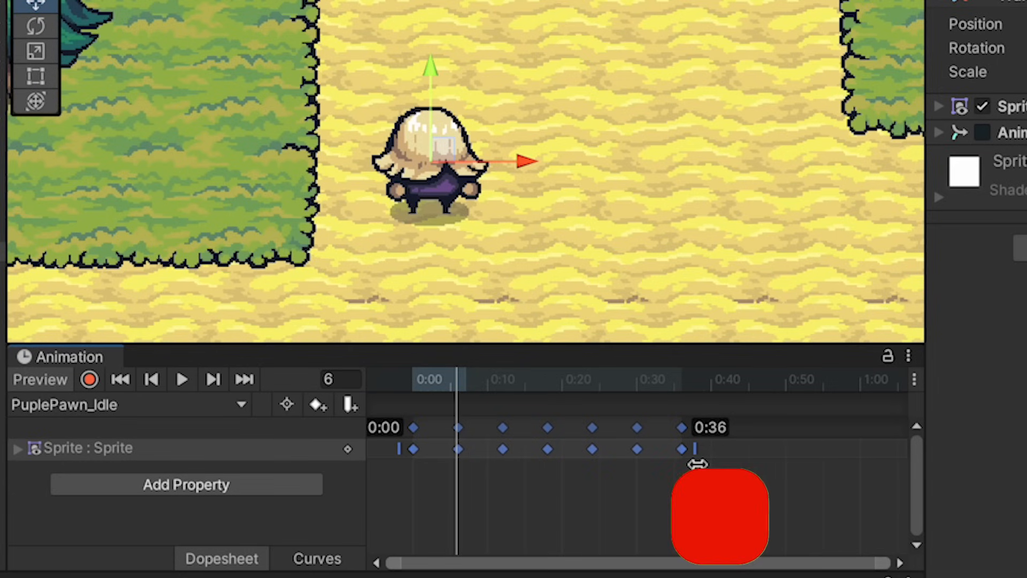
- Scrub through the spaced-out PuplePawn_Idle keyframes from frame 0 and play the animation back
left_click(497, 421)
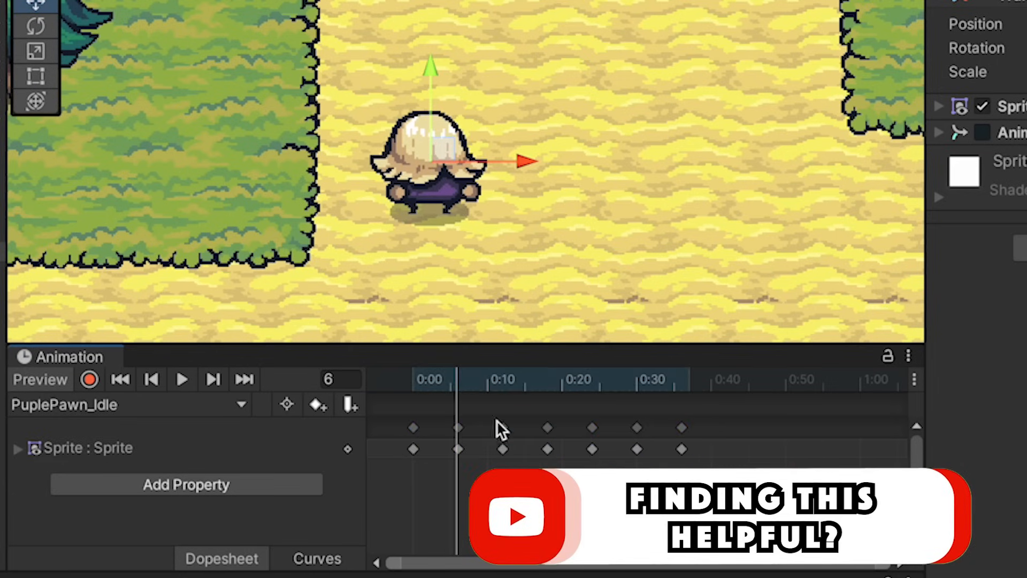
left_click(415, 377)
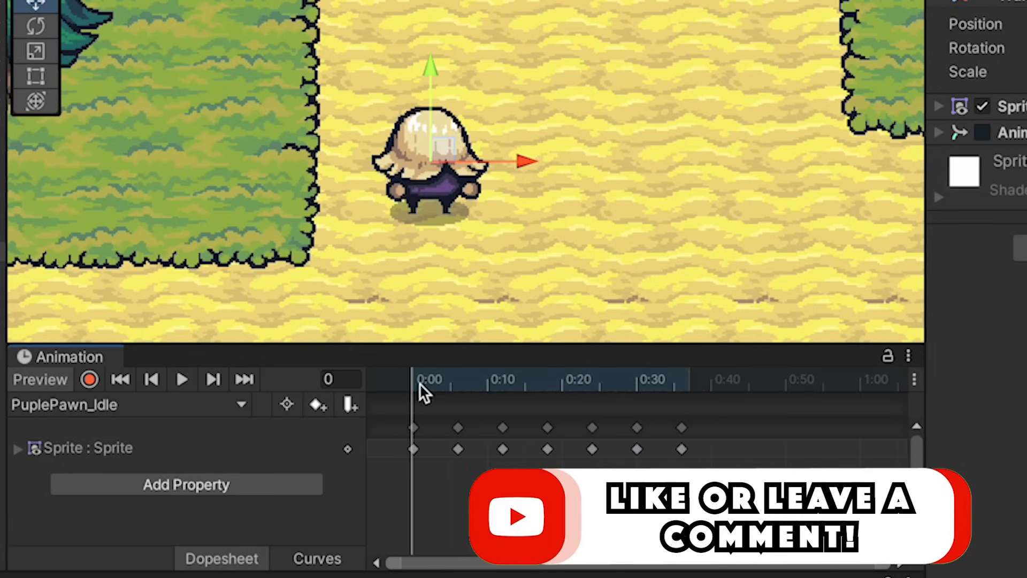
left_click_drag(420, 383, 532, 386)
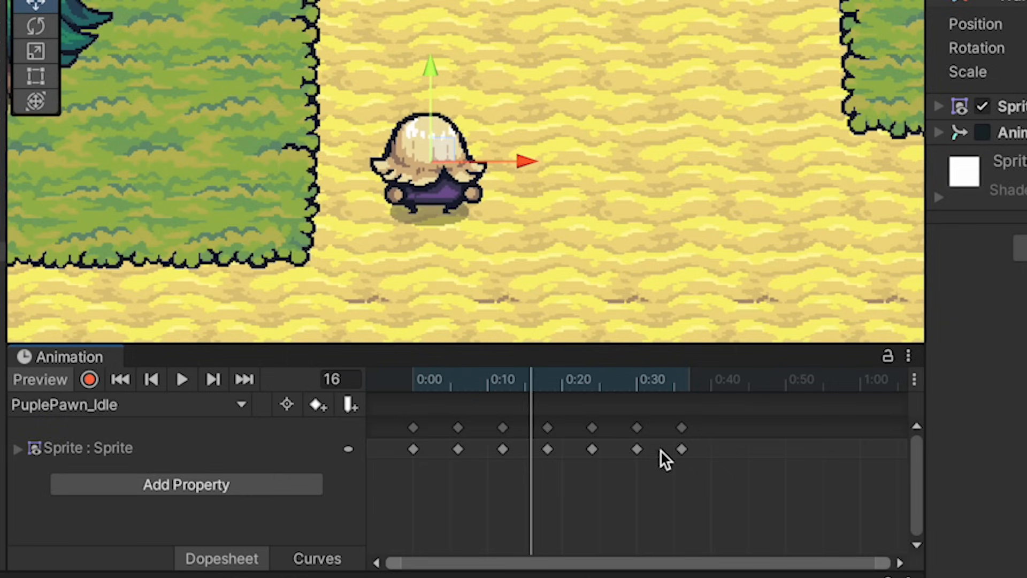
left_click_drag(641, 382, 634, 381)
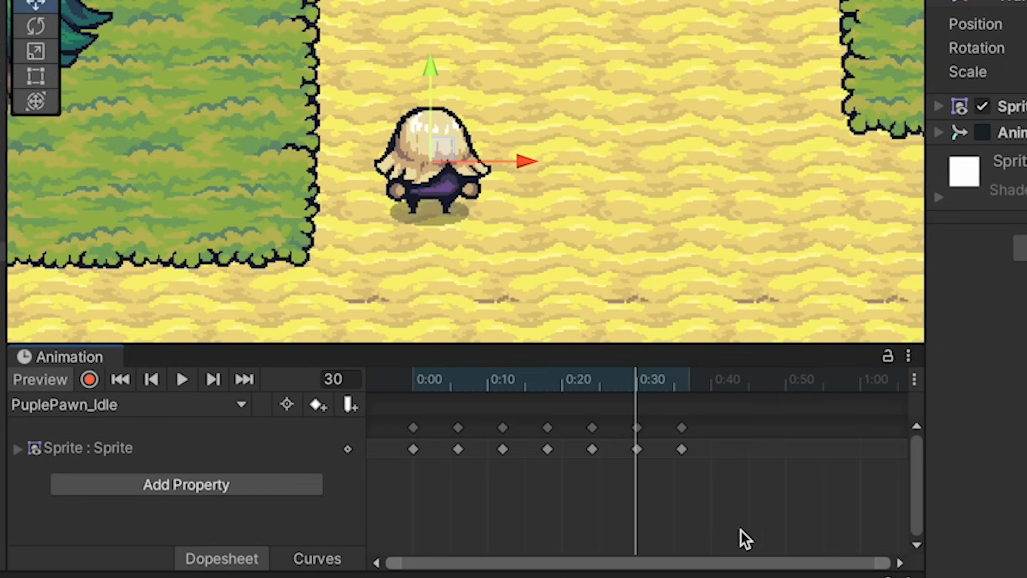
left_click(185, 386)
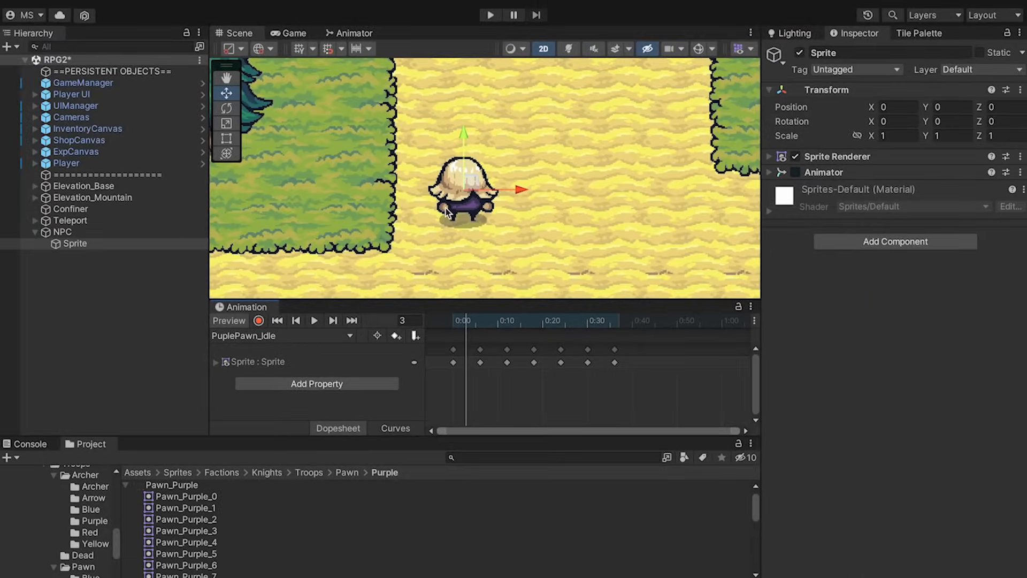
- In the Sprite's Animator graph, place the PuplePawn_Idle state directly beside Entry and rename it Idle
left_click(352, 34)
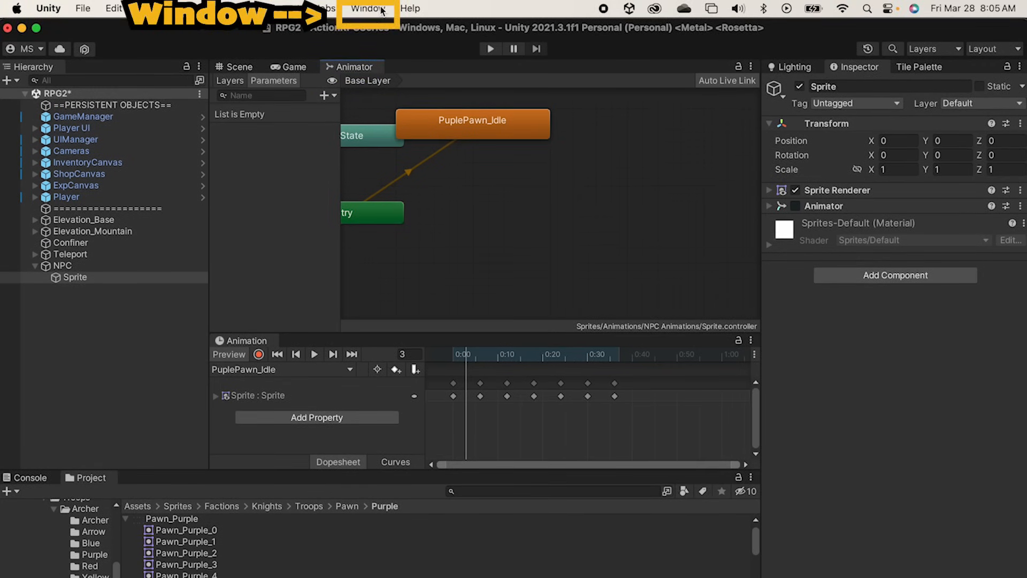
left_click(381, 9)
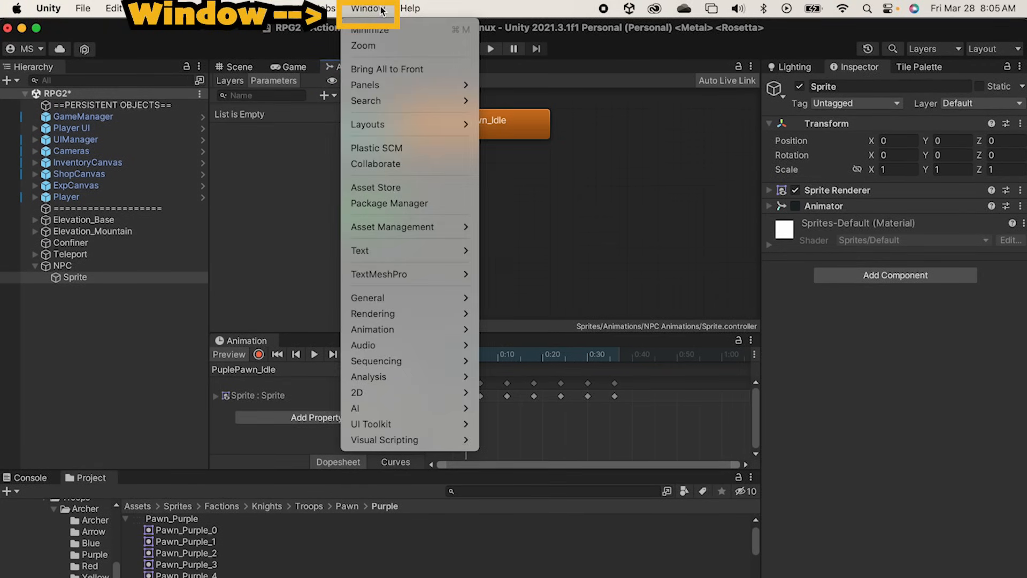
mouse_move(455, 330)
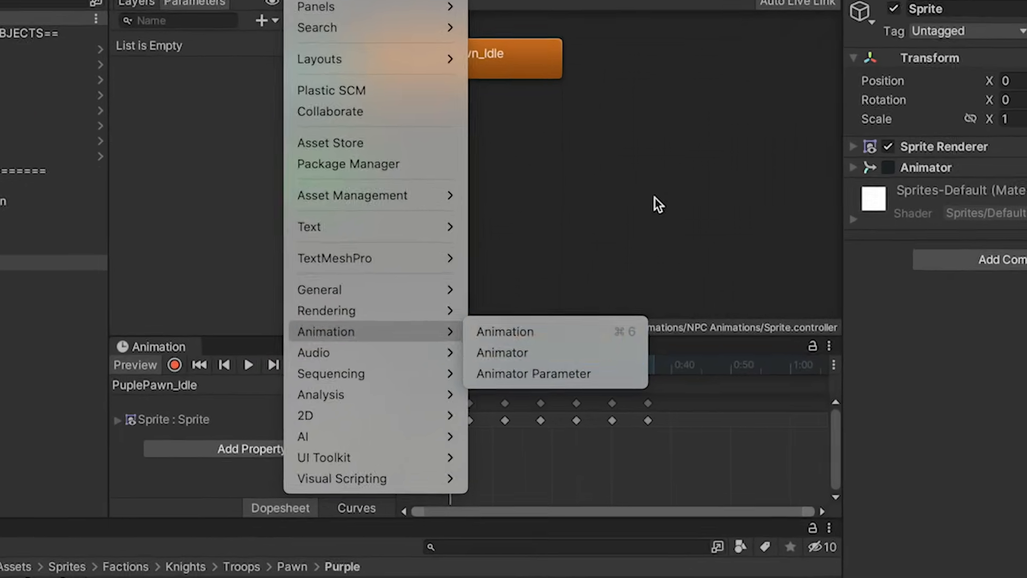
left_click(618, 230)
scroll(518, 216, "down", 5)
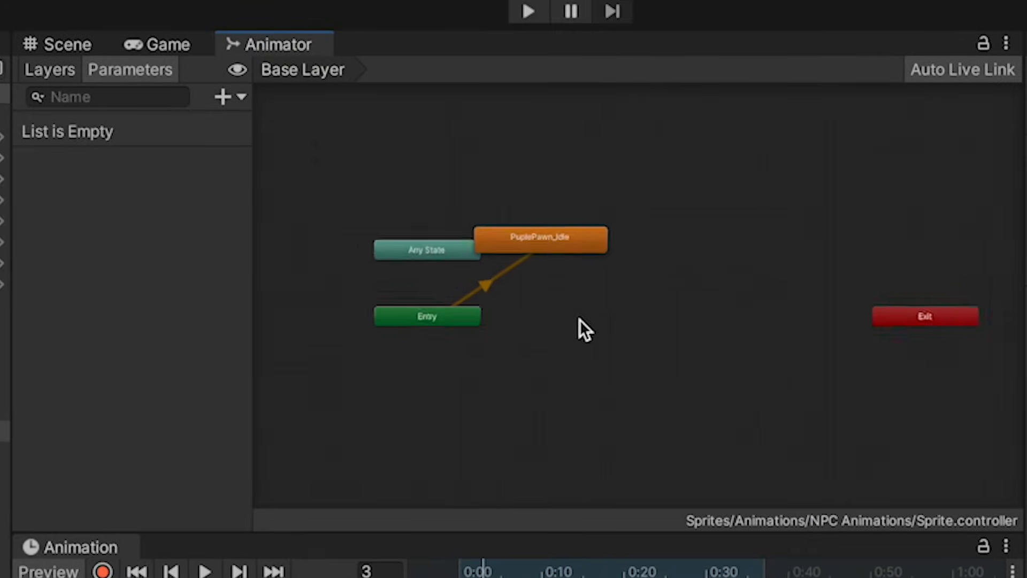
scroll(580, 320, "down", 2)
scroll(352, 329, "up", 4)
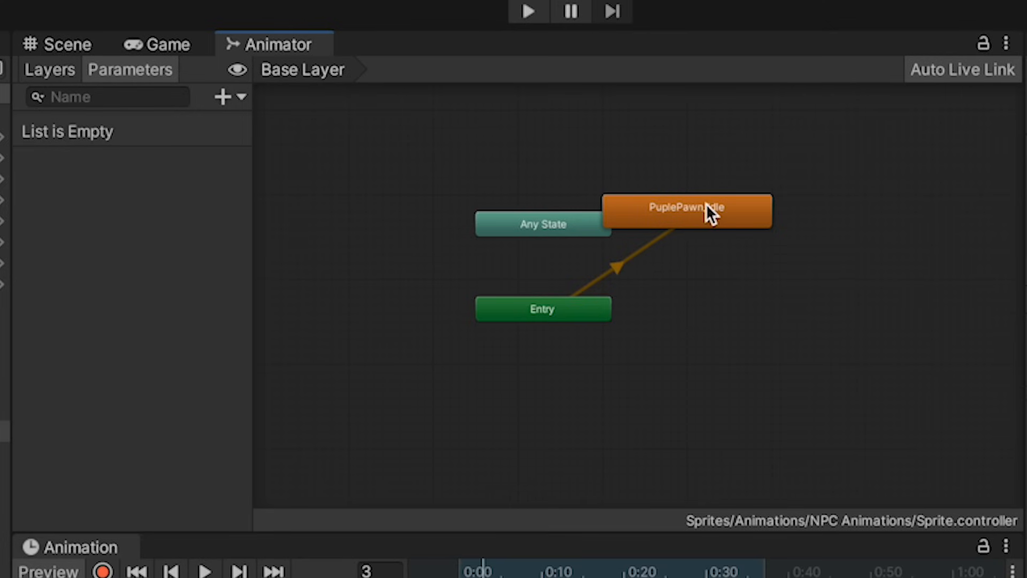
left_click_drag(707, 204, 749, 299)
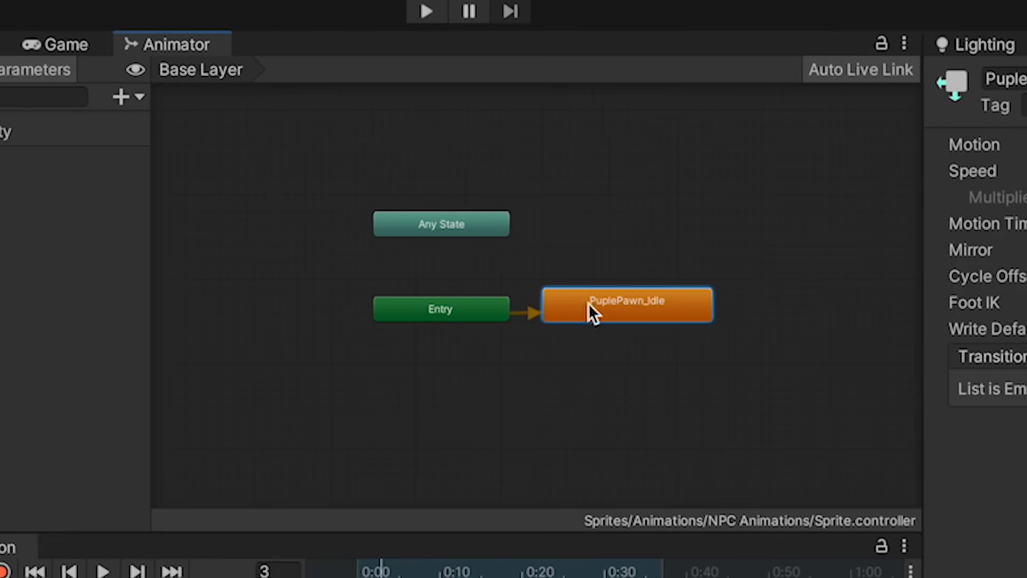
left_click(850, 79)
type("Idle")
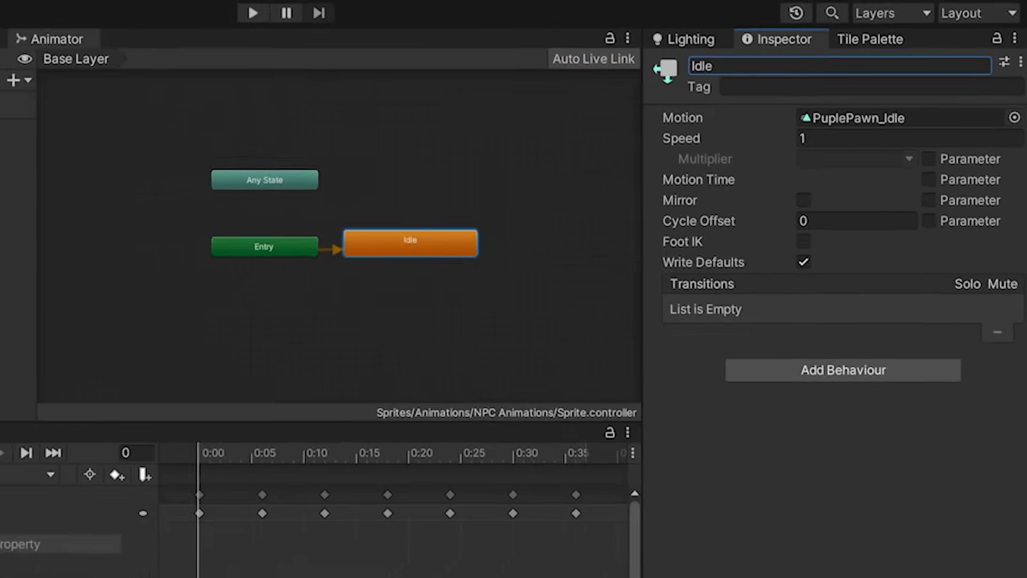
- Create a second animation clip named PurplePawn_Walk for the Sprite child of NPC
left_click(229, 35)
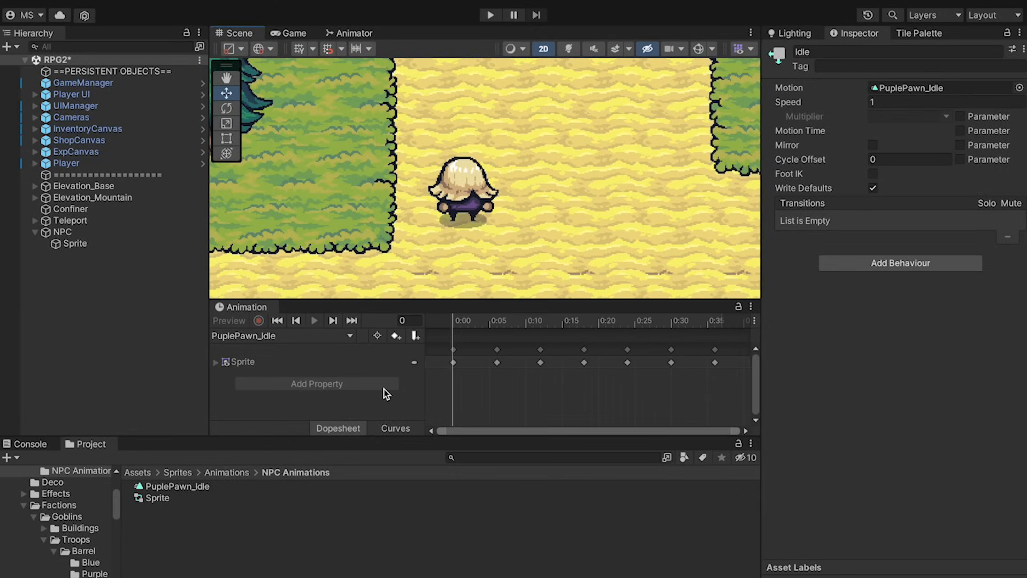
left_click(77, 243)
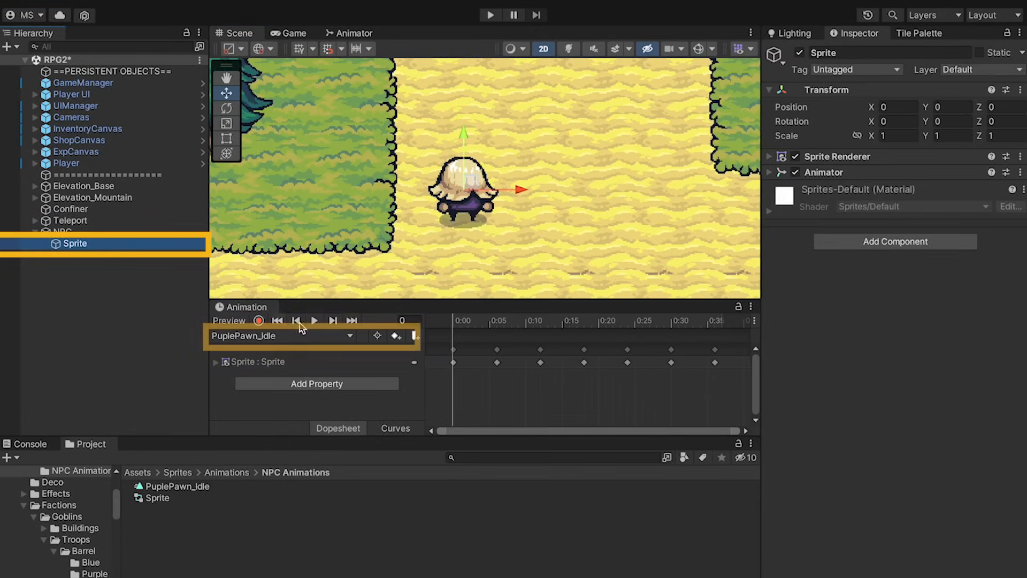
left_click(299, 335)
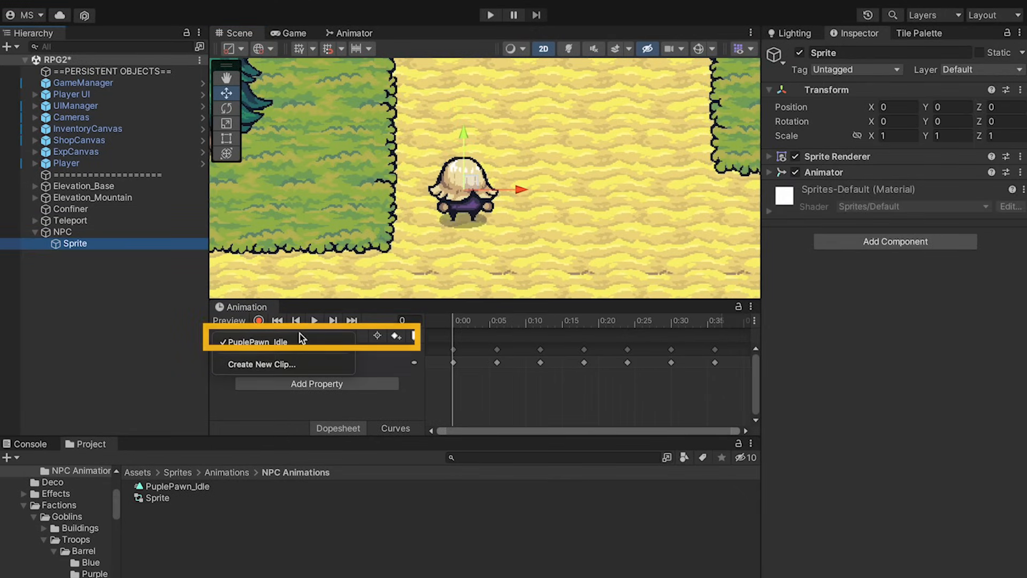
left_click(304, 368)
type("PurplePawn_")
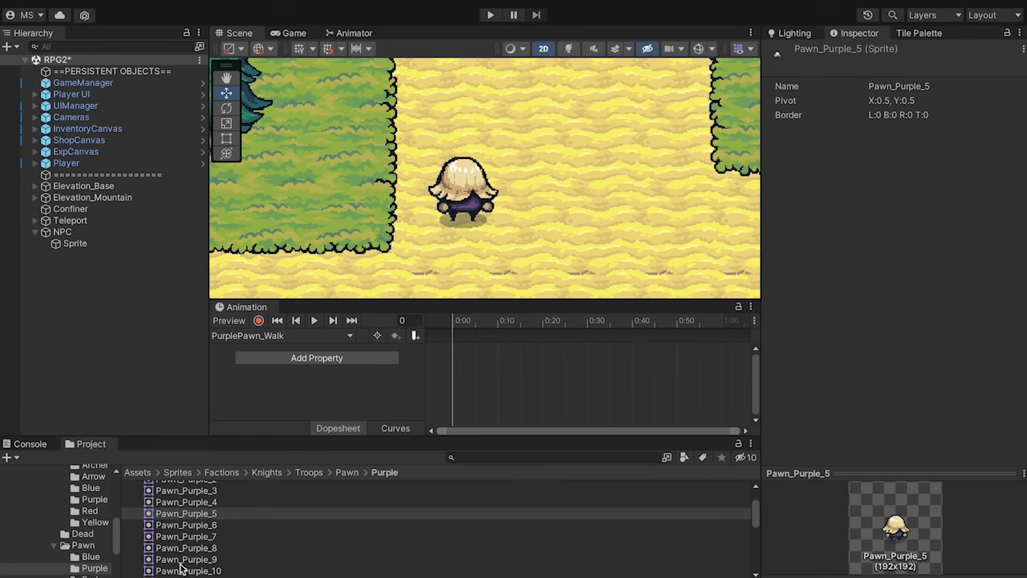
- Examine the Pawn_Purple frames one by one from Pawn_Purple_6 to find where the walk sequence ends
key("Down")
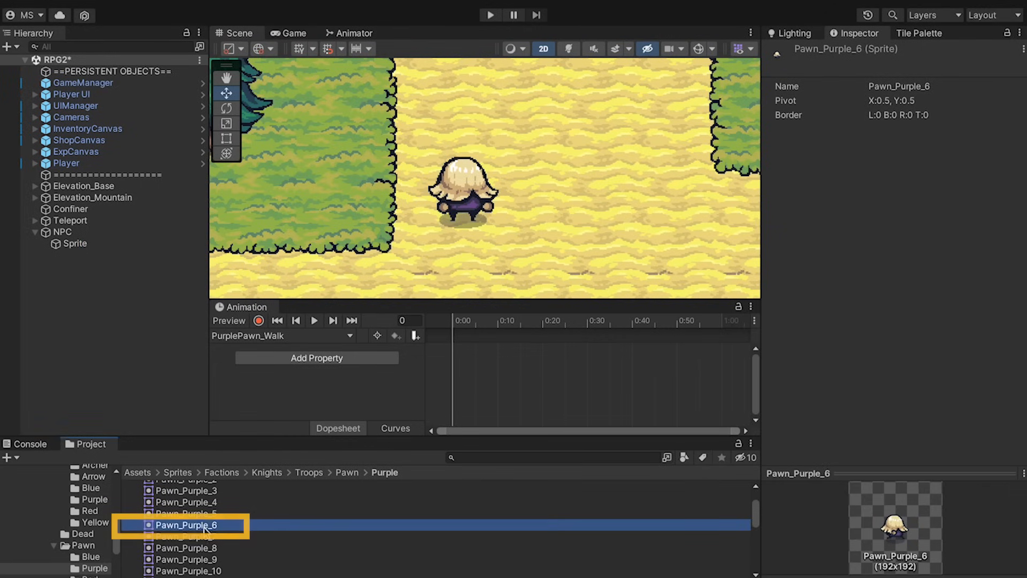
key("Down")
key("Down")
key("Down")
key("Down")
key("Down")
key("Down")
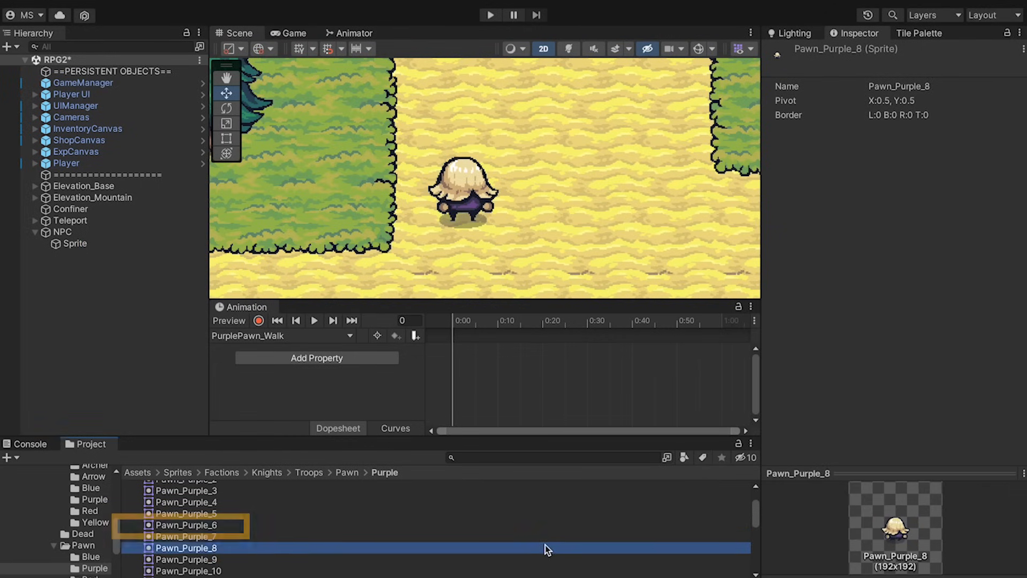
key("Up")
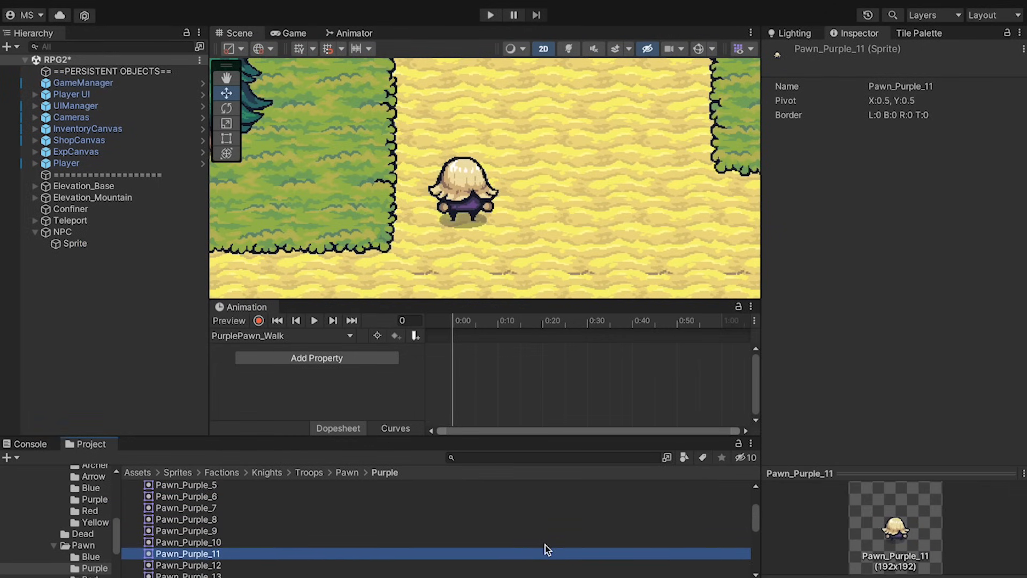
- Add the frames Pawn_Purple_6 through Pawn_Purple_11 together to the PurplePawn_Walk animation timeline
key("shift+Up")
key("shift+Up")
key("shift+Up")
key("shift+Up")
key("shift+Up")
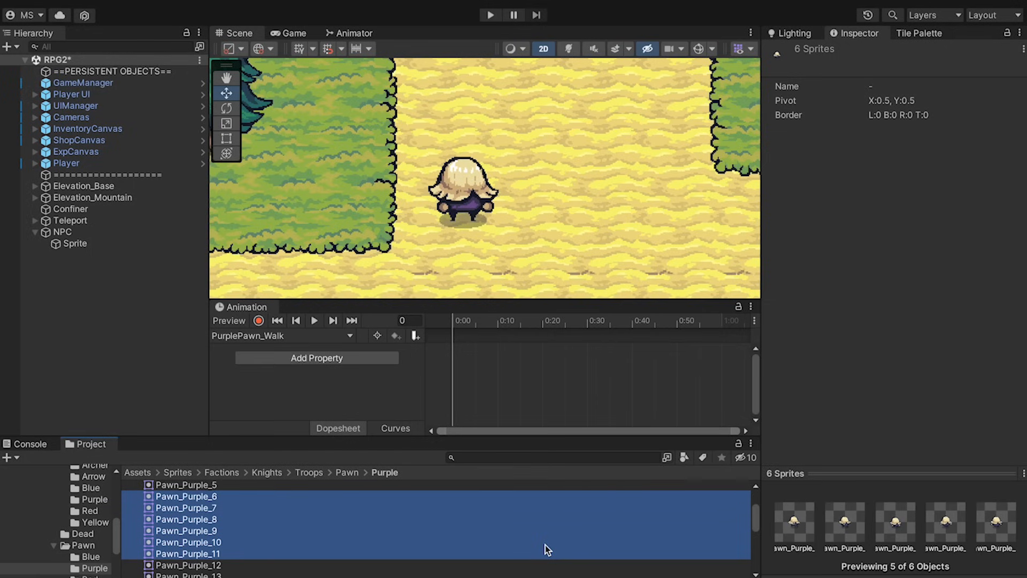
left_click_drag(199, 519, 498, 378)
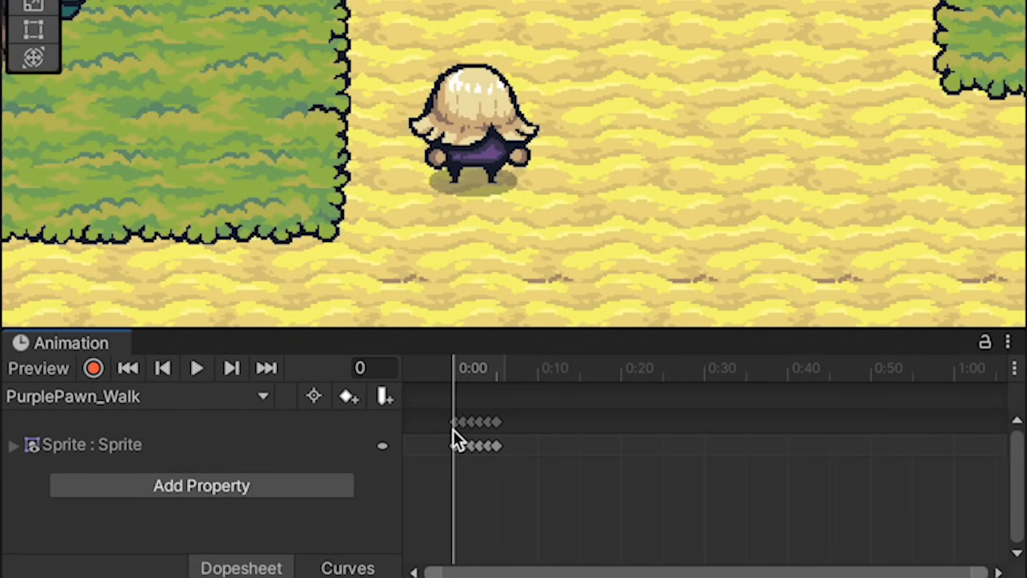
- Copy the first keyframe of PurplePawn_Walk and paste it at frame 6 to close the loop
left_click(453, 422)
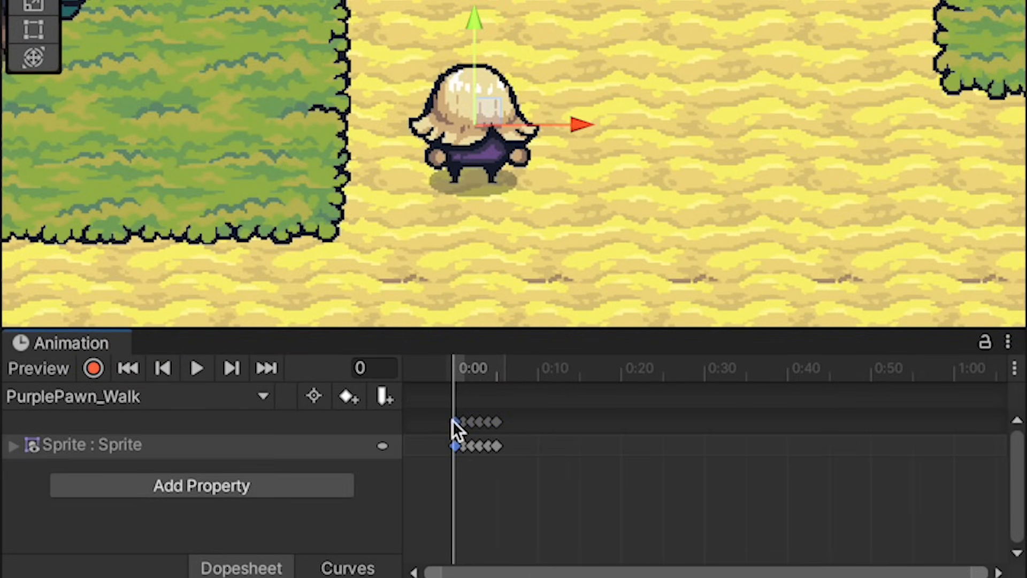
key("ctrl+c")
left_click(504, 379)
key("ctrl+v")
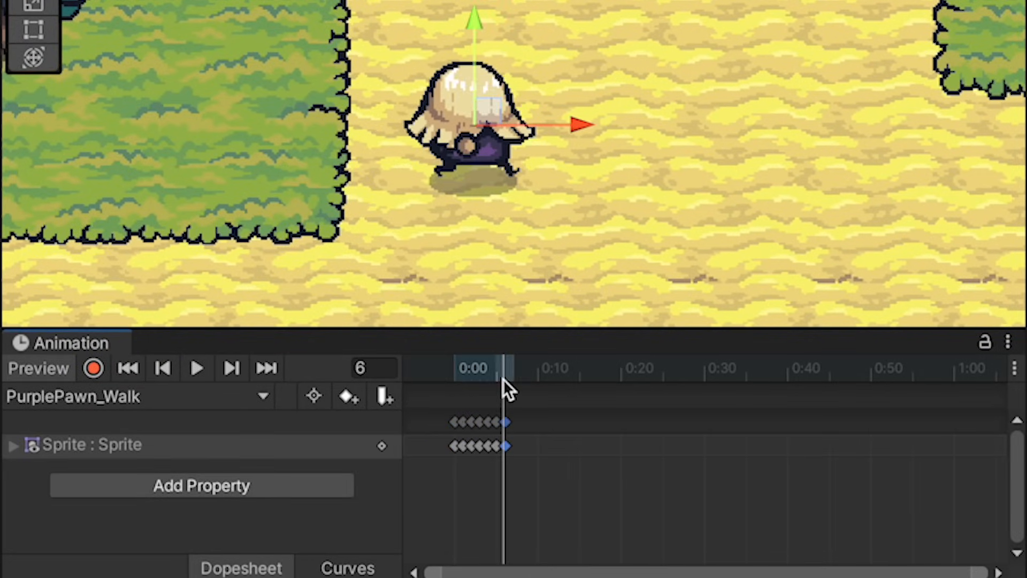
- Stretch all PurplePawn_Walk keyframes evenly so that the last one falls at 0:36, and play the animation back
left_click_drag(561, 516, 383, 384)
left_click_drag(524, 445, 771, 456)
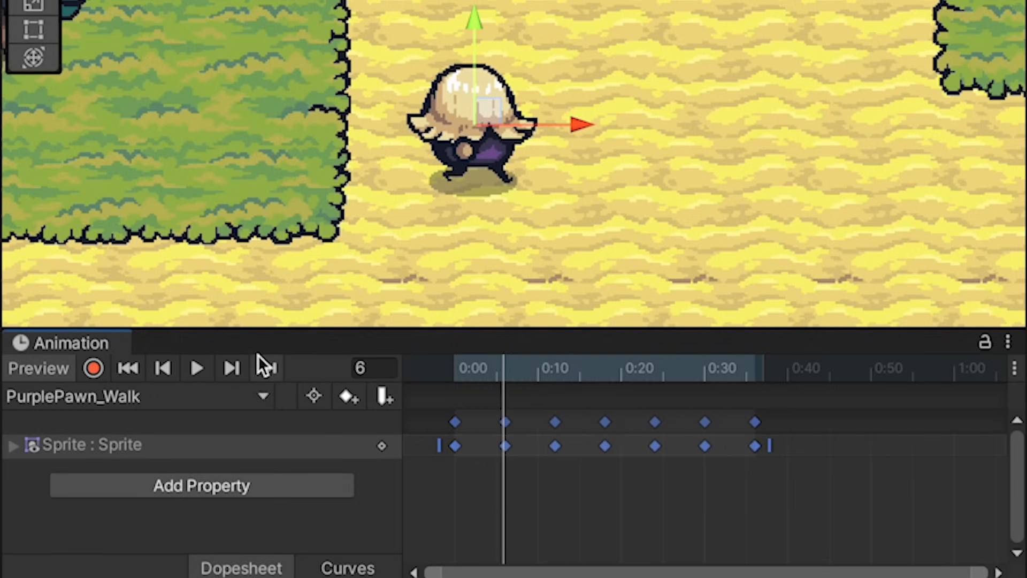
left_click(201, 369)
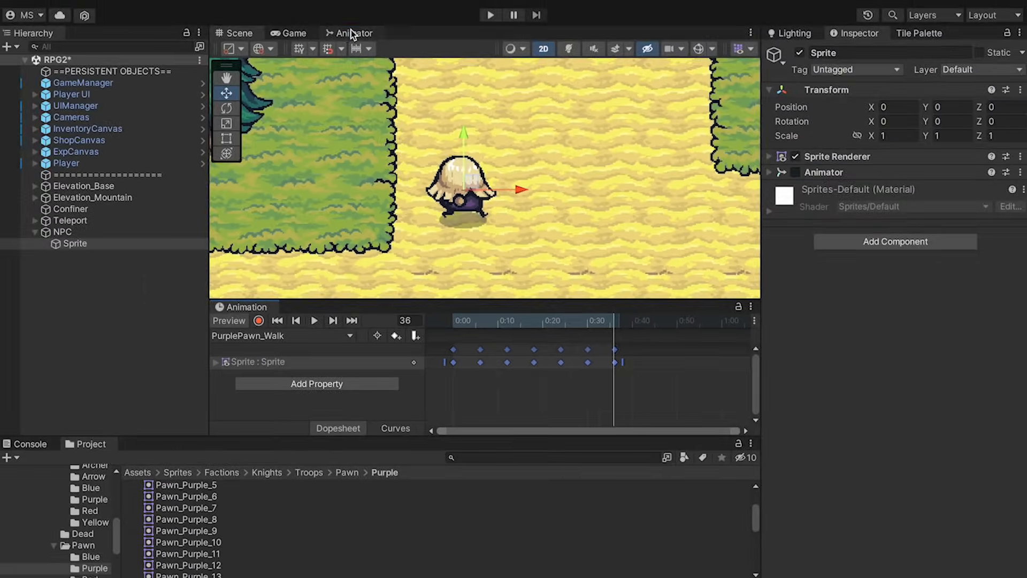
- In the Animator graph, align the PurplePawn_Walk state under Idle and rename it Walk
left_click(351, 31)
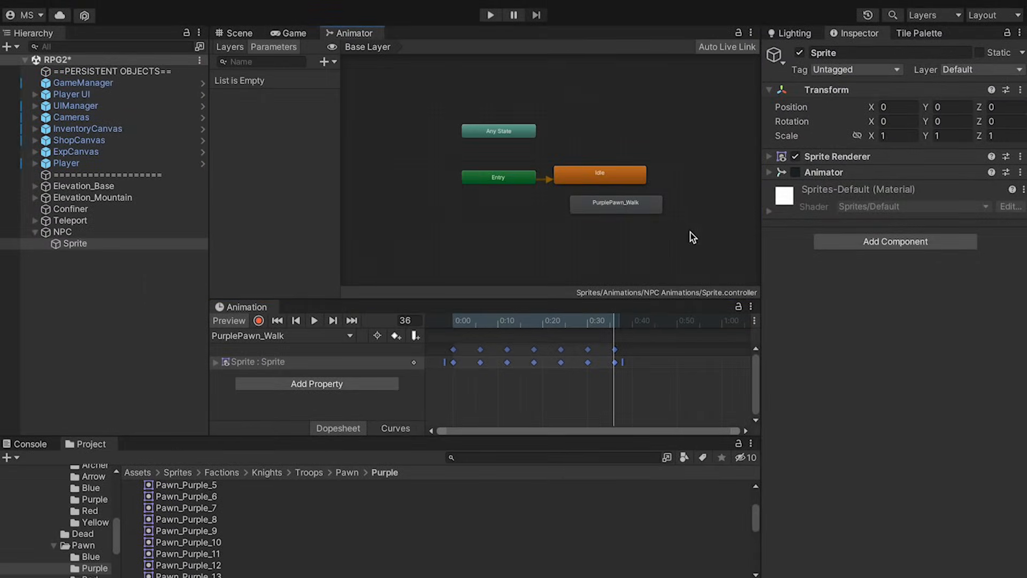
left_click(637, 205)
left_click(827, 51)
type("Walk")
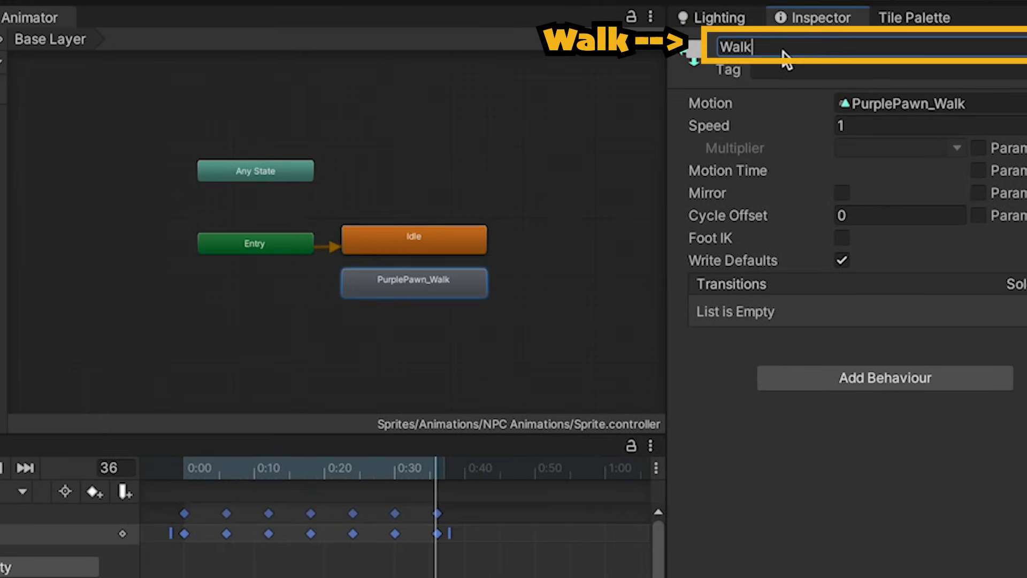
key("Return")
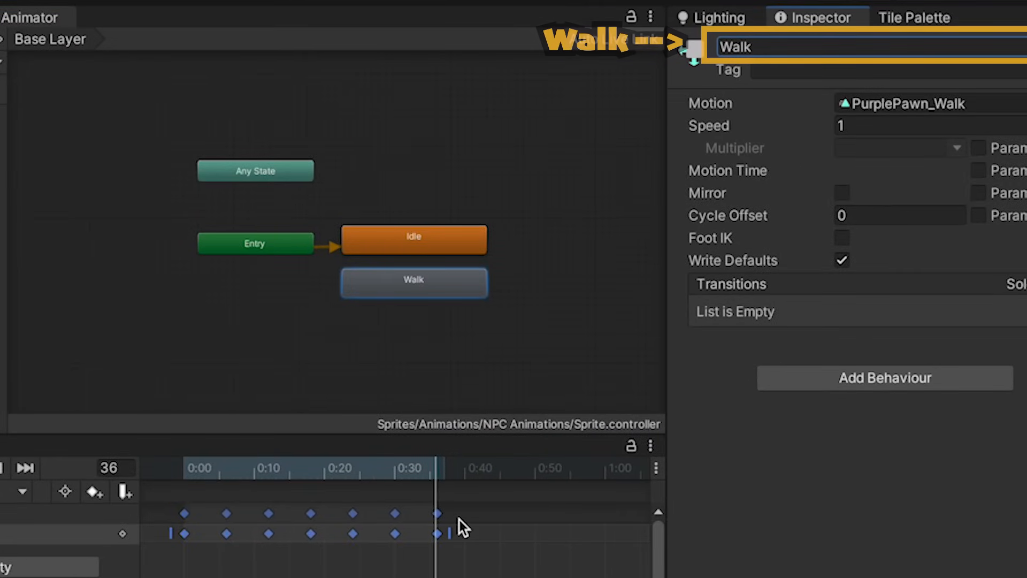
- Return to the Scene view, enlarge it above the Animation window and frame the NPC with its surroundings
left_click(7, 23)
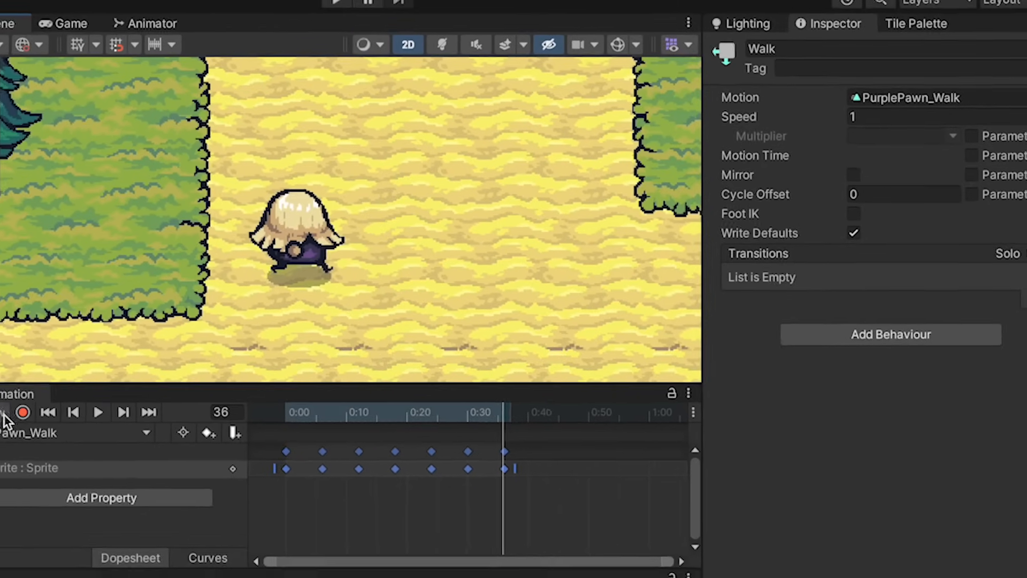
left_click_drag(235, 306, 237, 437)
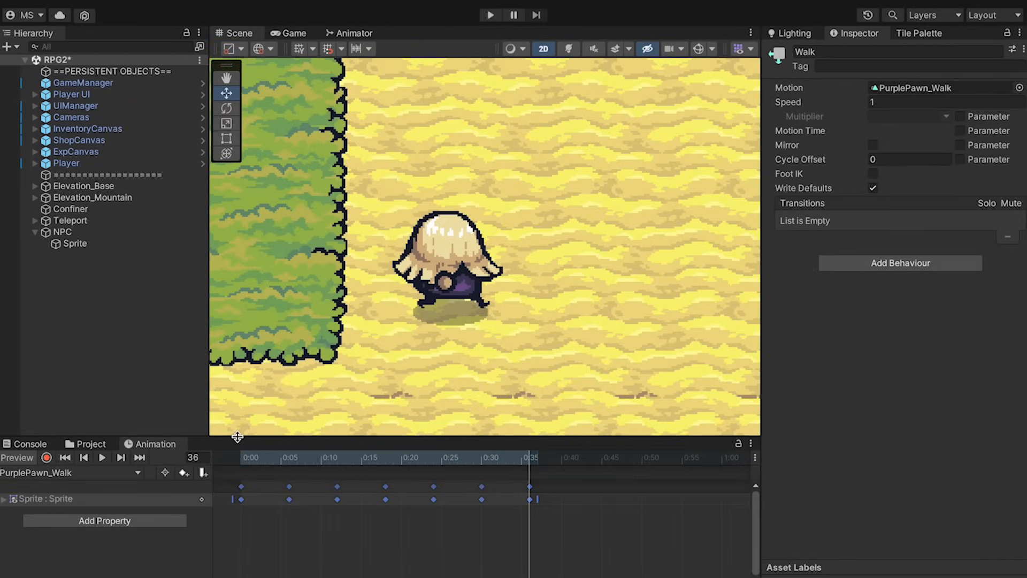
scroll(426, 267, "down", 5)
middle_click_drag(427, 265, 488, 233)
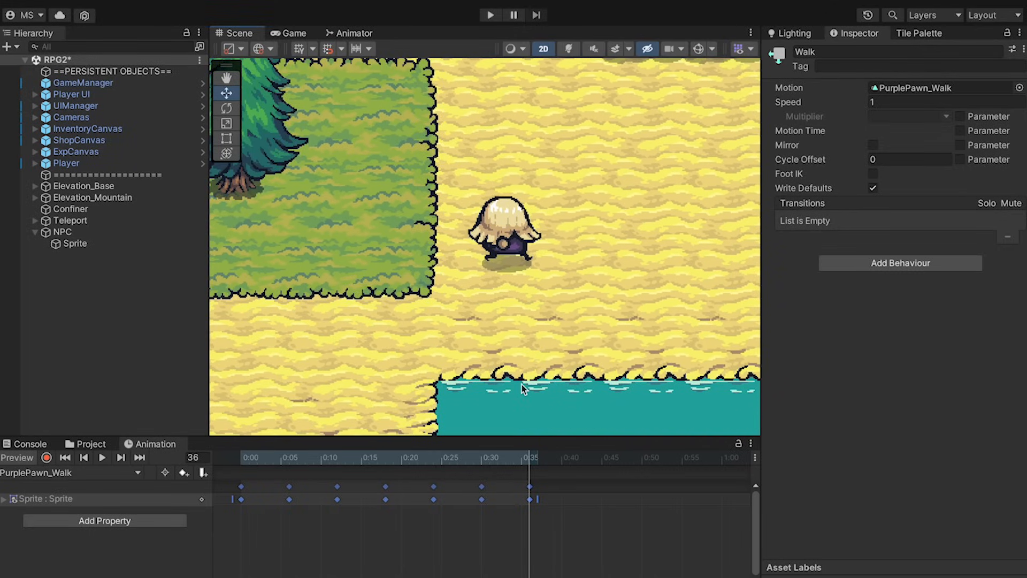
- Add a Capsule Collider 2D component to the NPC object and expand its settings
left_click(82, 230)
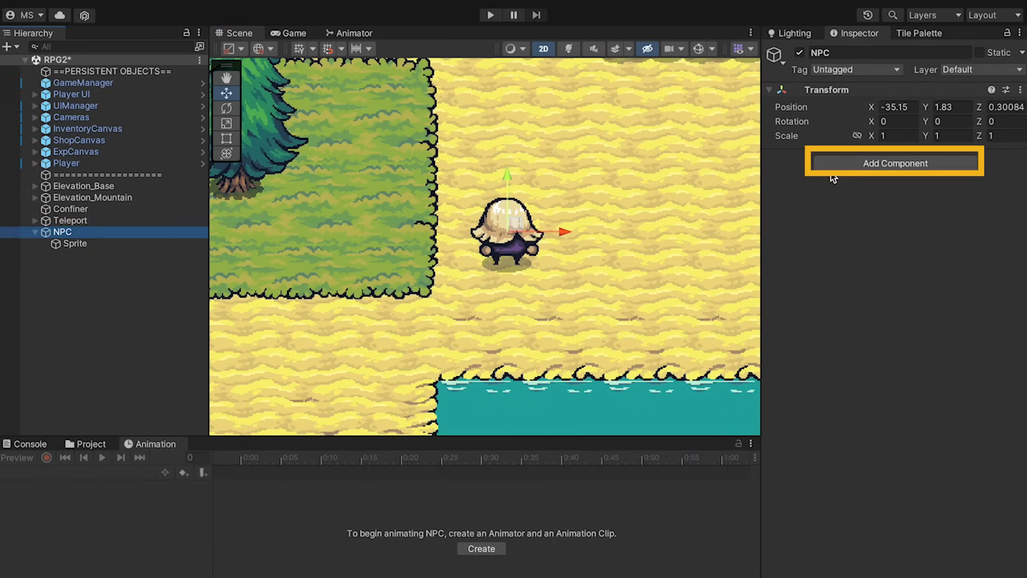
left_click(854, 166)
type("cap")
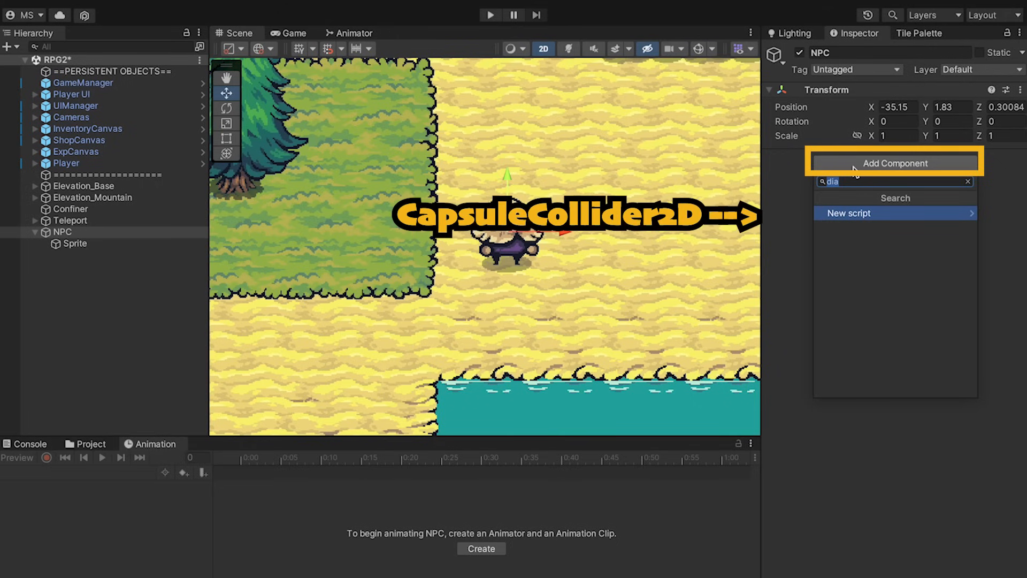
key("Down")
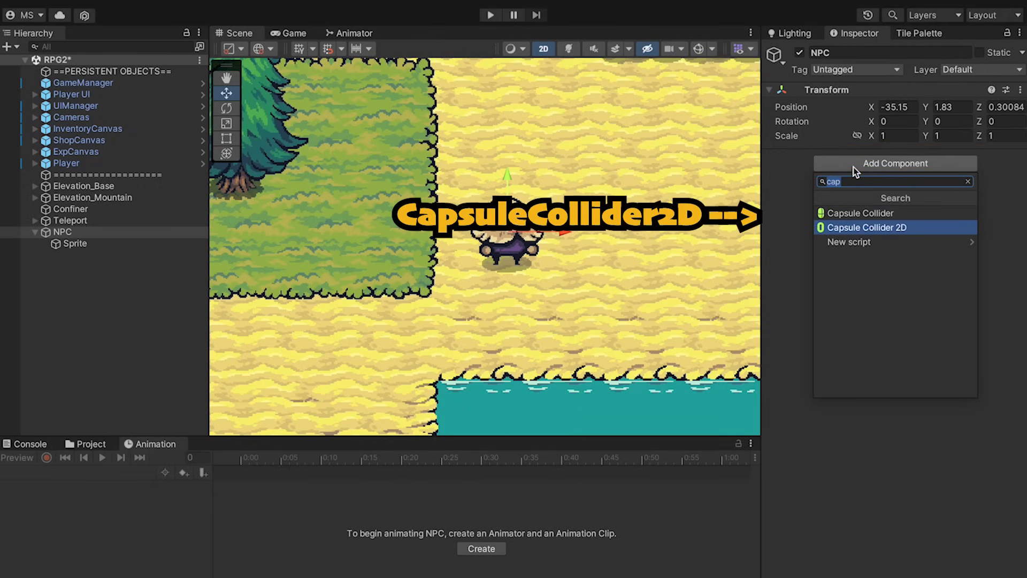
key("Return")
left_click(782, 157)
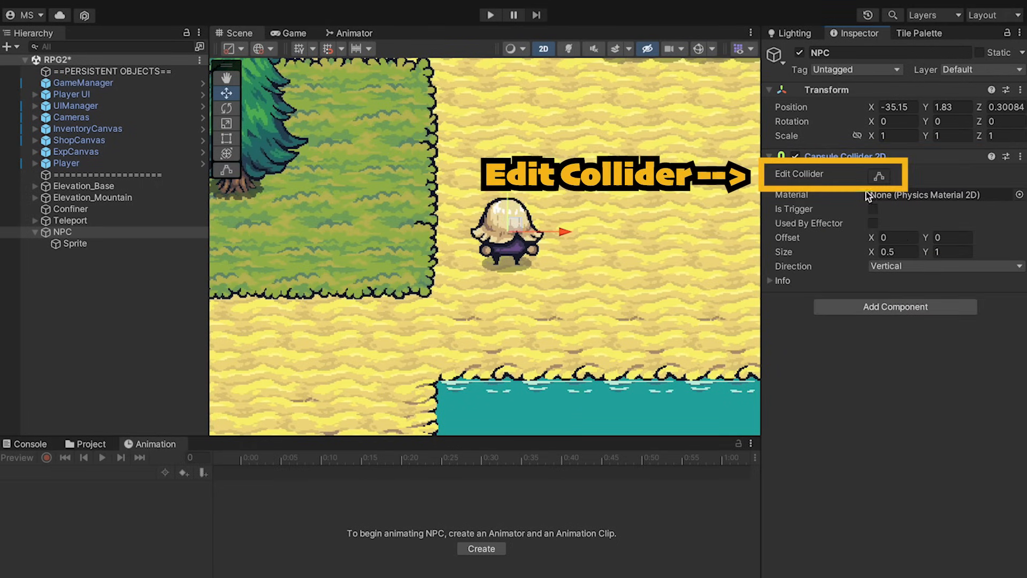
- Move the NPC horizontally off the sand onto the grass patch, to about X -36.62
left_click(880, 176)
scroll(517, 206, "up", 5)
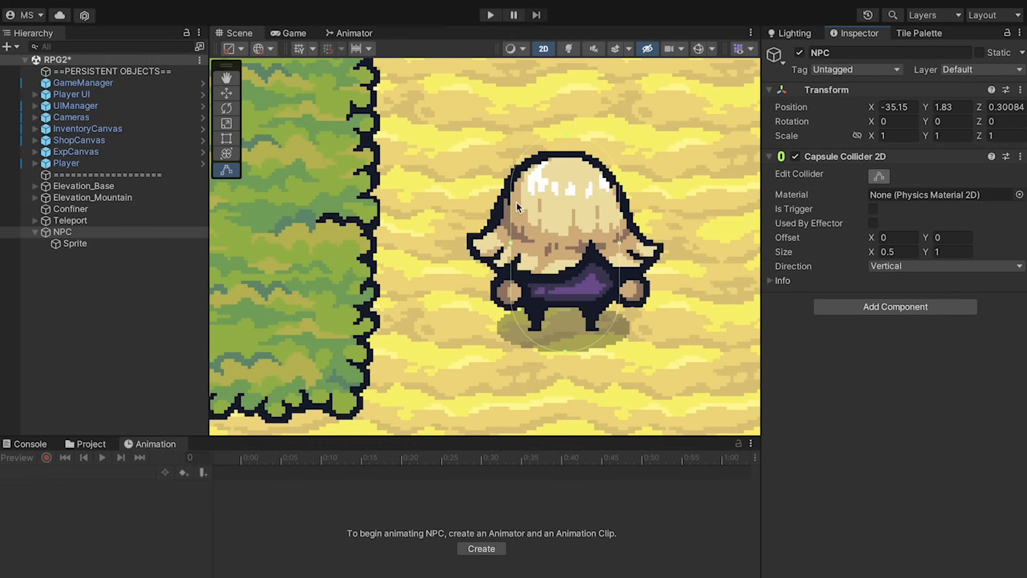
scroll(475, 303, "down", 10)
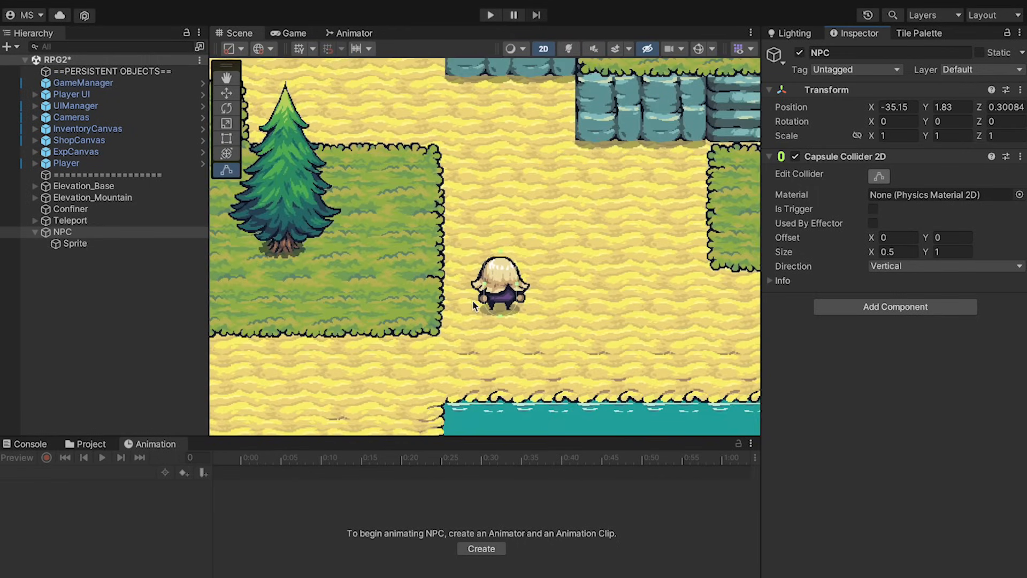
key("w")
left_click_drag(530, 284, 439, 283)
- Edit the NPC's capsule collider, pulling in its lower and upper edges to a height of about 0.85
left_click(880, 176)
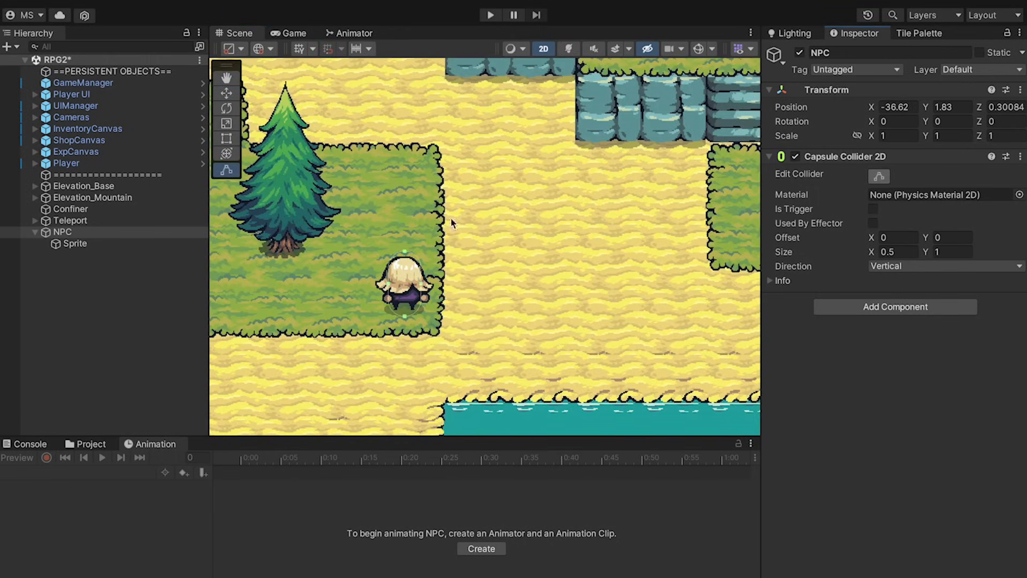
scroll(395, 293, "up", 5)
scroll(413, 329, "up", 2)
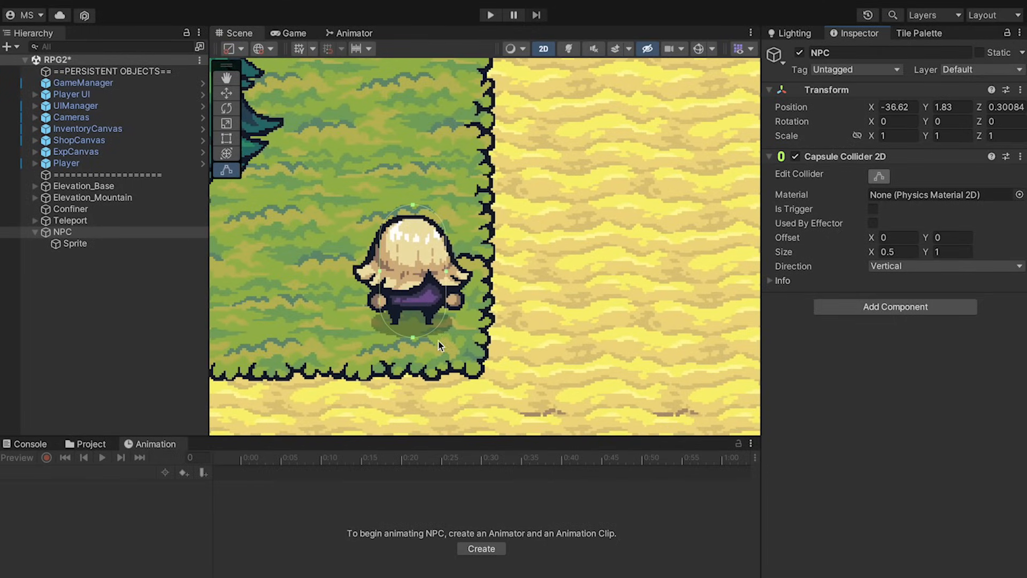
scroll(452, 342, "down", 3)
left_click_drag(418, 339, 417, 328)
left_click_drag(419, 220, 419, 229)
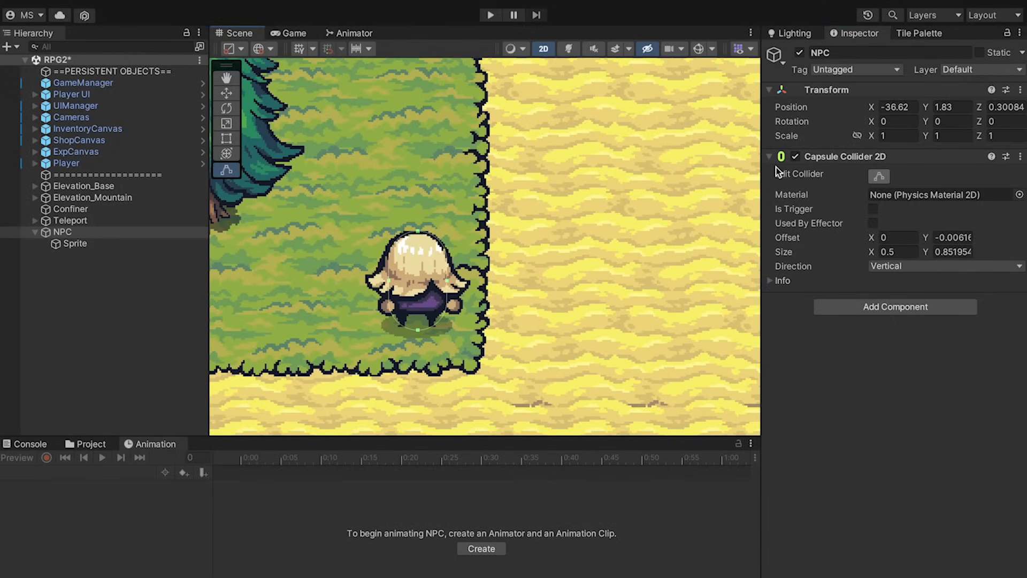
- Collapse the Capsule Collider 2D settings and add a Rigidbody 2D component to the NPC
left_click(792, 157)
left_click(859, 177)
type("rig")
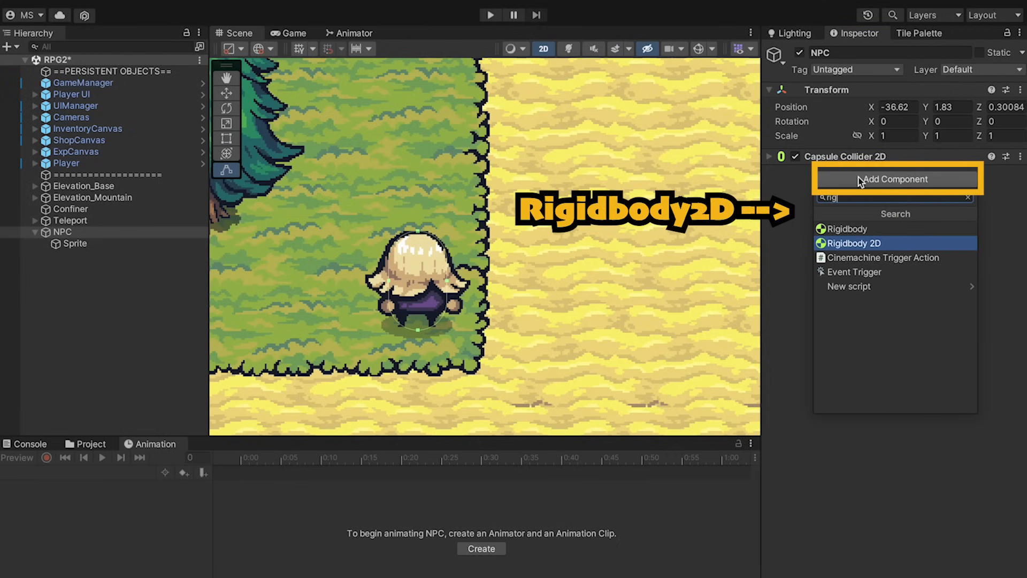
key("Return")
left_click(767, 173)
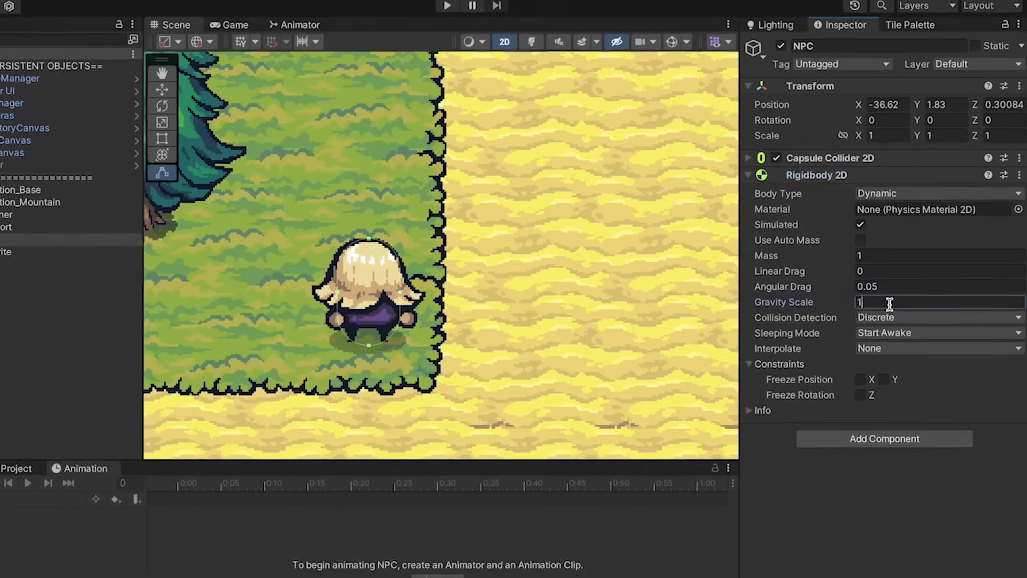
- Set the NPC Rigidbody 2D's Gravity Scale to 0 and freeze its rotation on Z
left_click(901, 290)
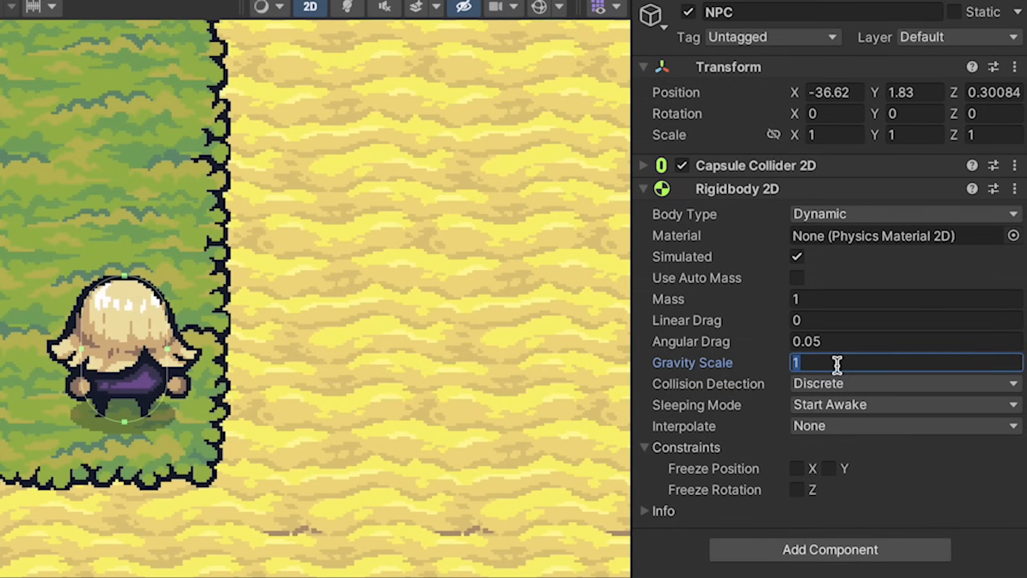
type("0")
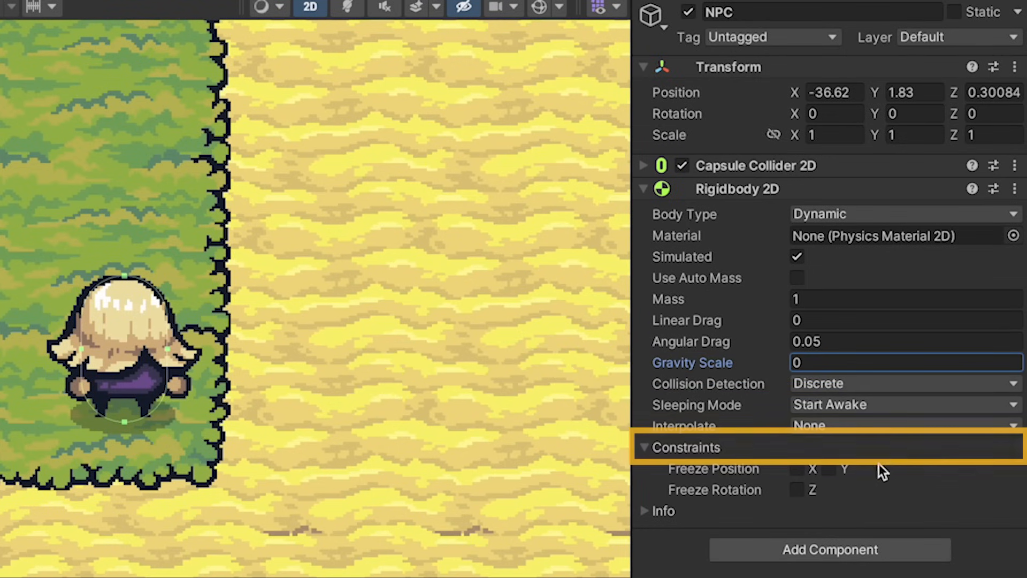
left_click(796, 489)
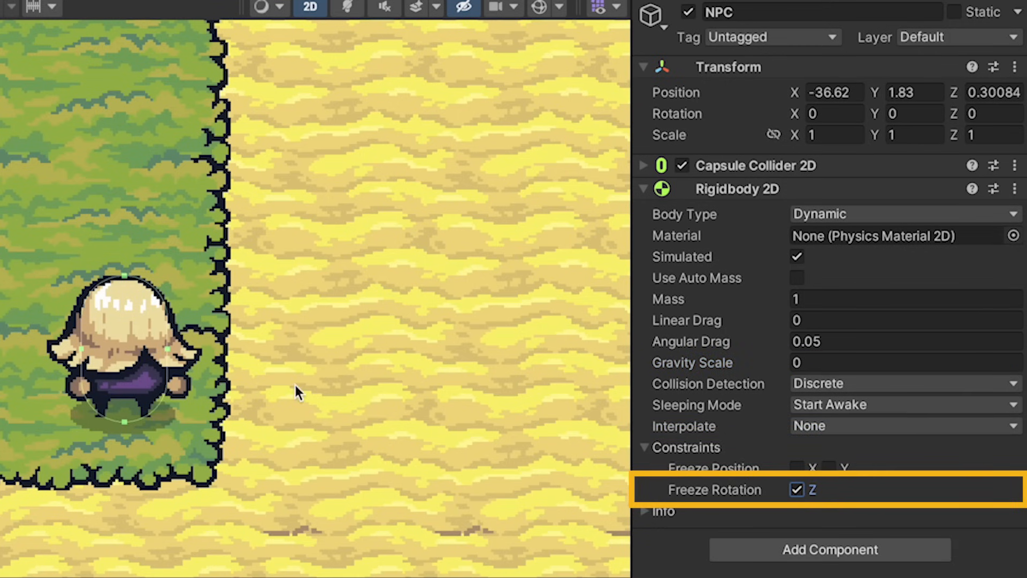